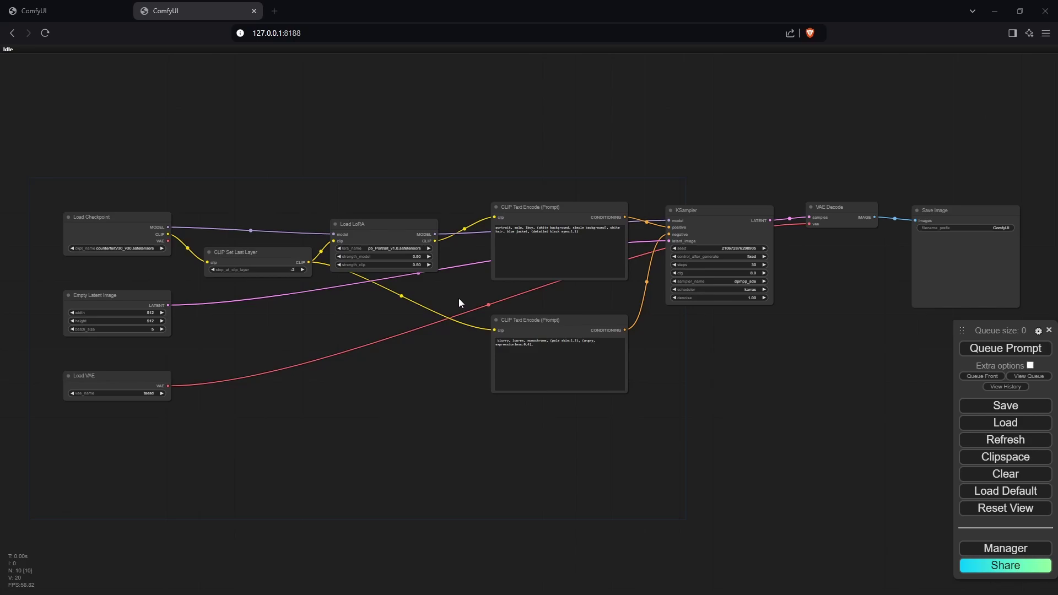
Close the duplicate workflow tab, keeping the original graph with its white-haired portrait
scroll(362, 297, "up", 4)
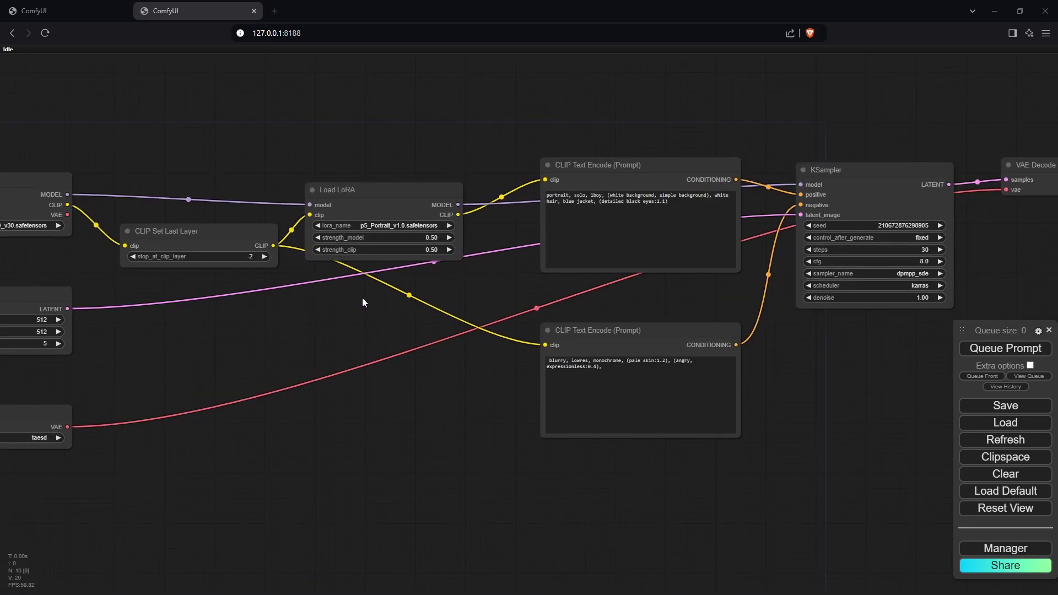
left_click_drag(362, 297, 441, 327)
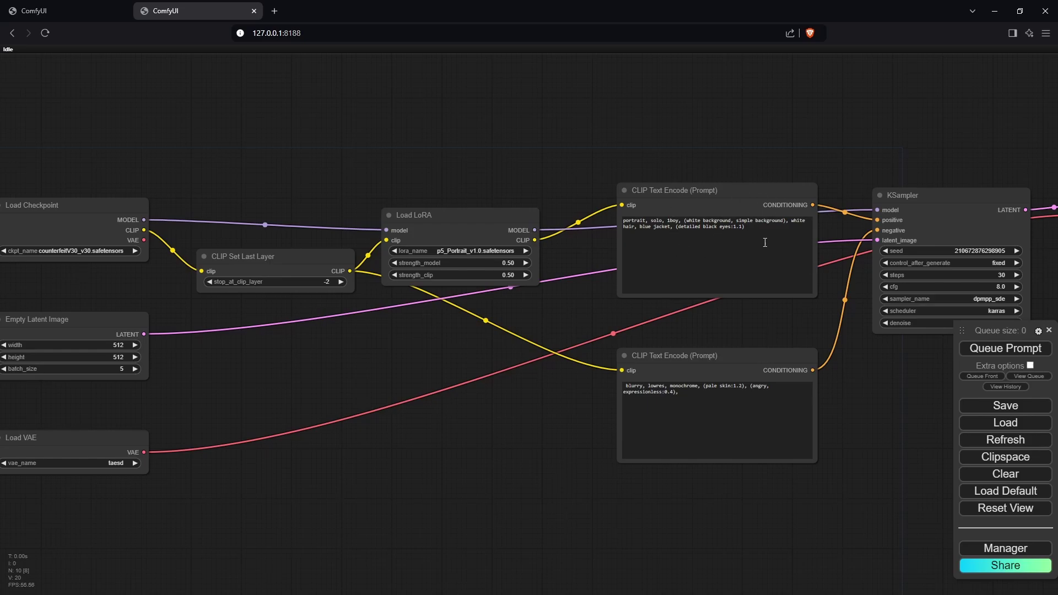
key("ctrl+w")
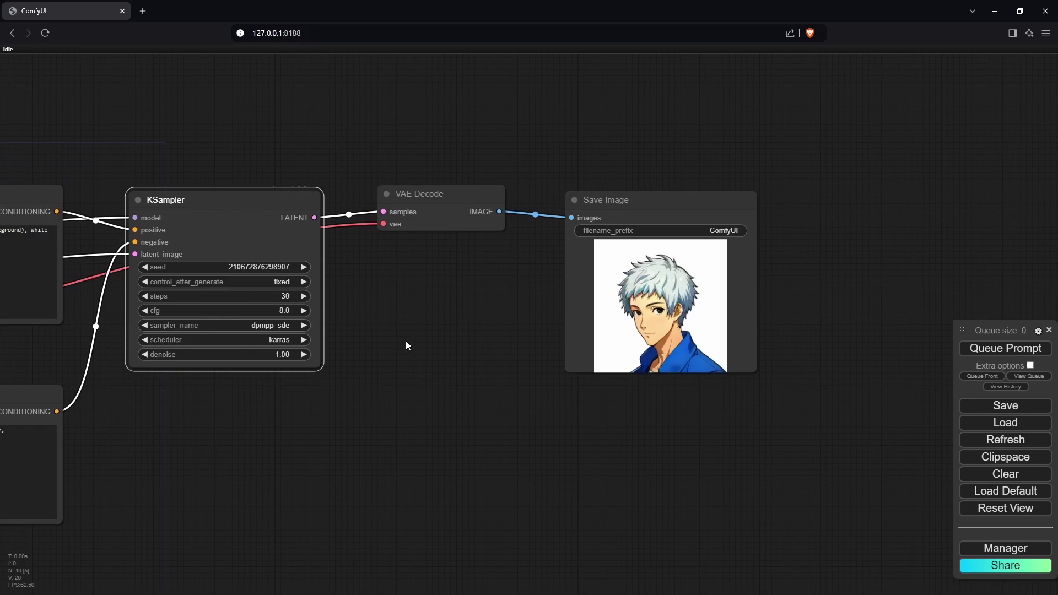
left_click_drag(406, 342, 694, 353)
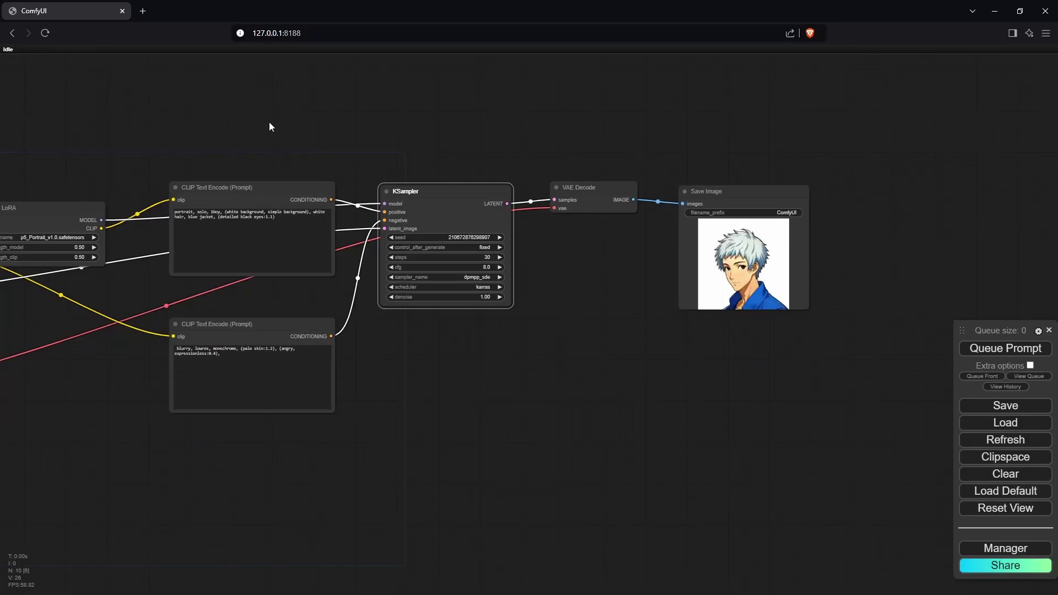
Add an IPAdapter Unified Loader FaceID node in the free space above the workflow
left_click_drag(270, 122, 759, 274)
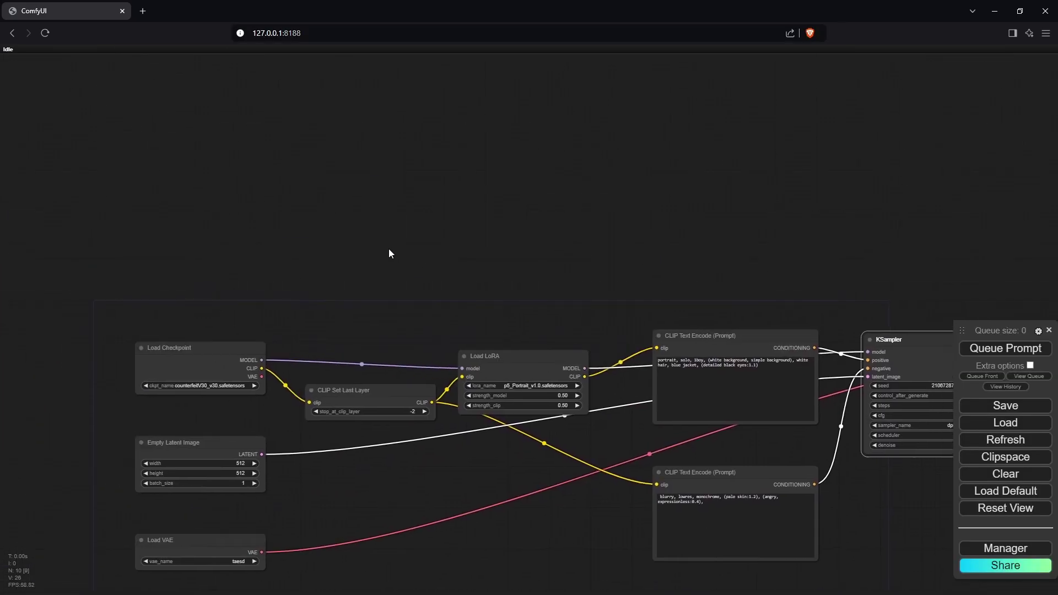
double_click(427, 204)
type("ipadapter un")
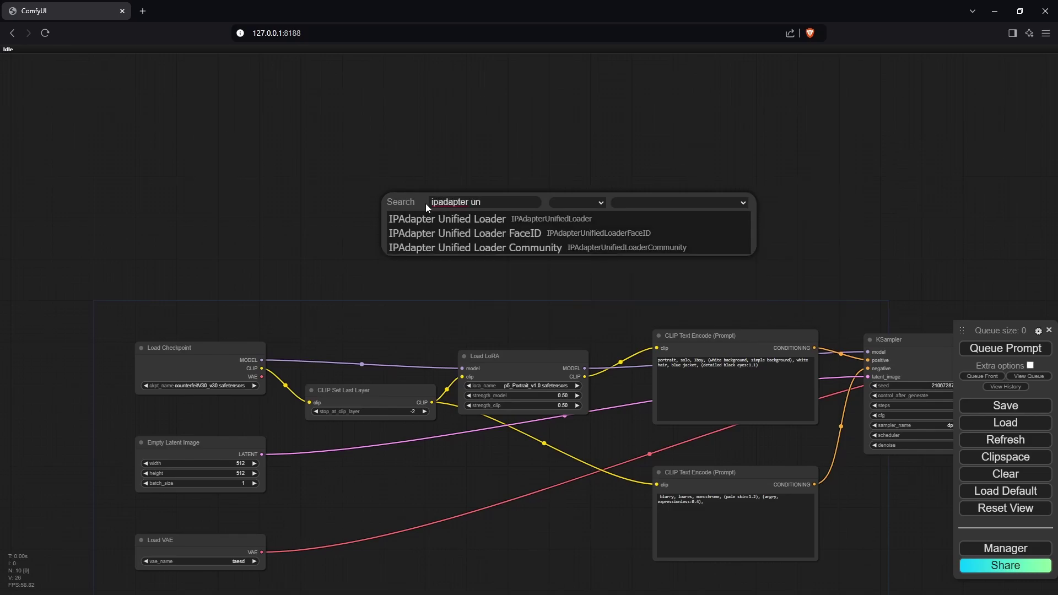
key("Down")
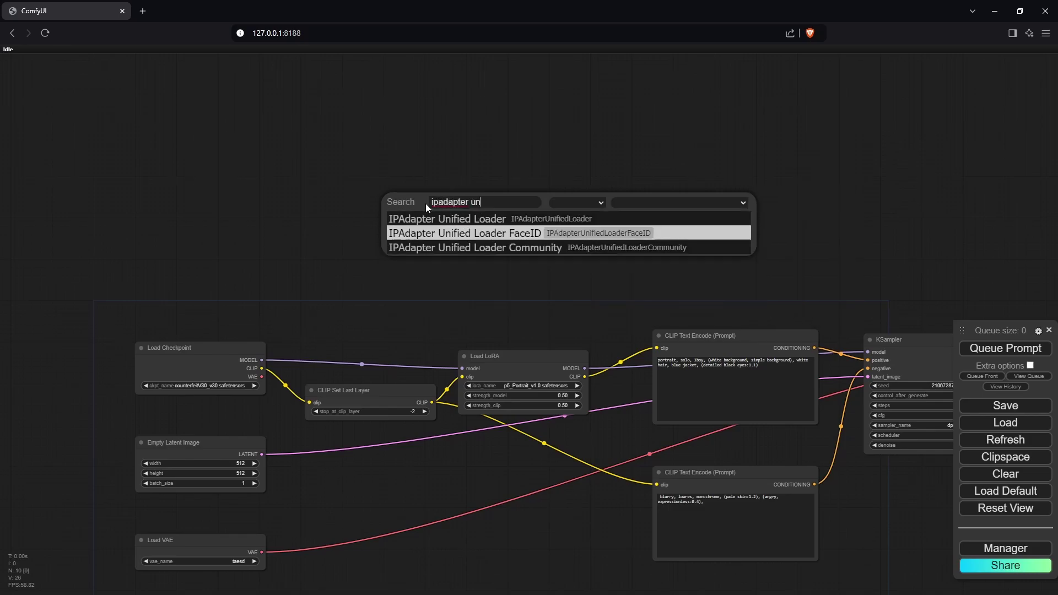
key("Return")
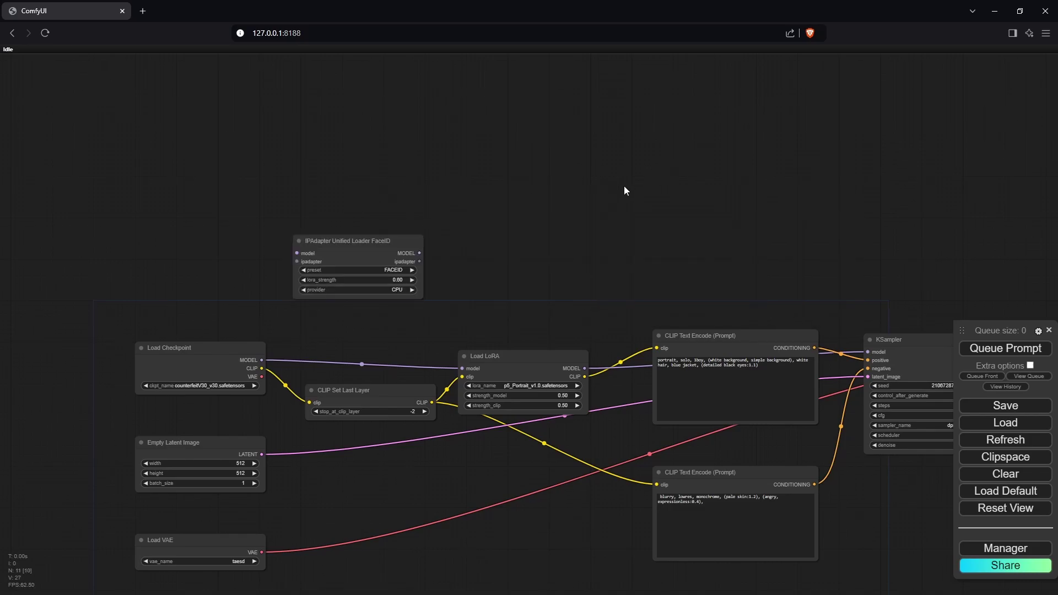
Add an IPAdapter node and a Load Image node next to the loader
double_click(624, 187)
type("ipadapter")
key("Return")
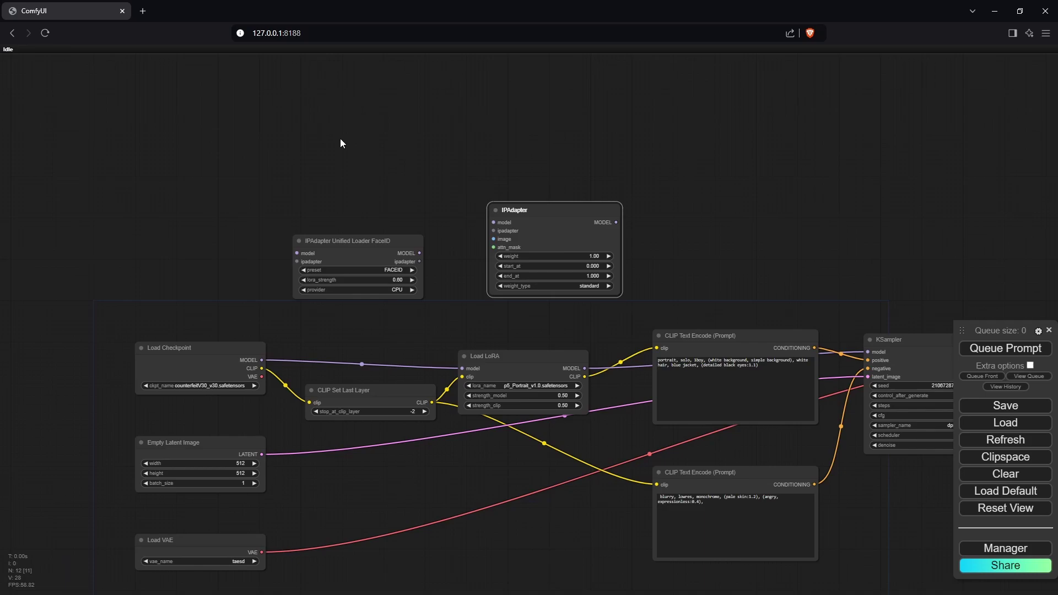
double_click(342, 143)
type("load image")
key("Return")
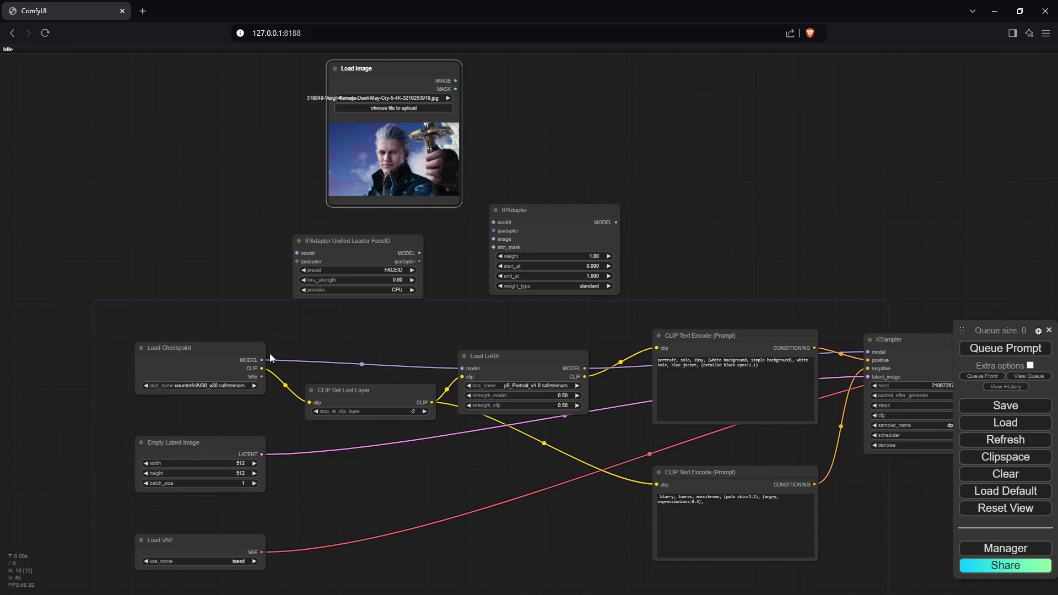
Wire the checkpoint model through the FaceID loader, set preset FACEID PLUS V2 and lora_strength 0.7
left_click_drag(262, 360, 301, 249)
left_click_drag(300, 249, 297, 253)
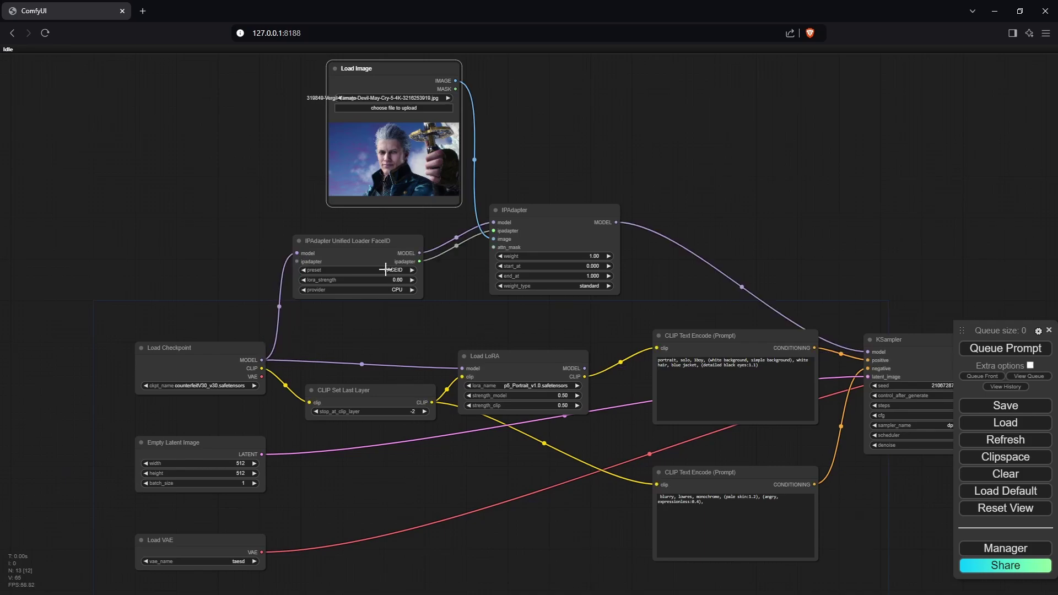
left_click(385, 269)
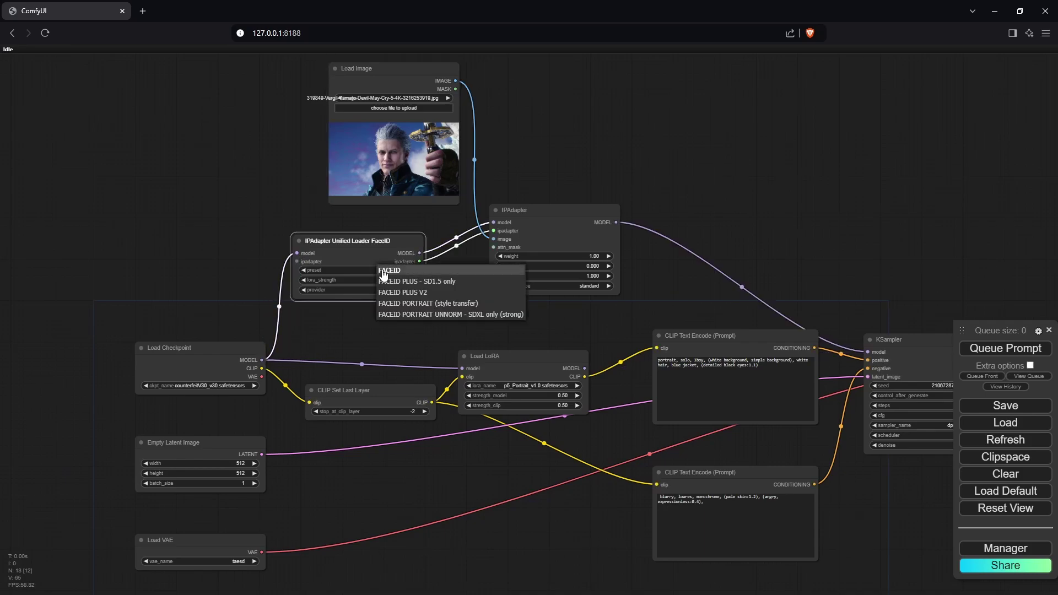
left_click(403, 293)
left_click(390, 280)
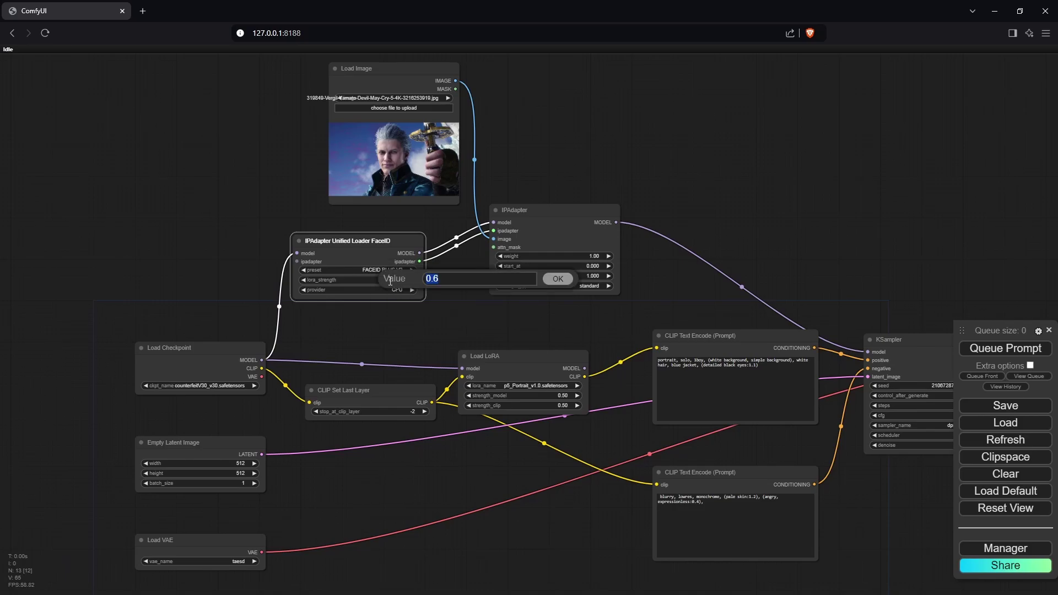
type("0.7")
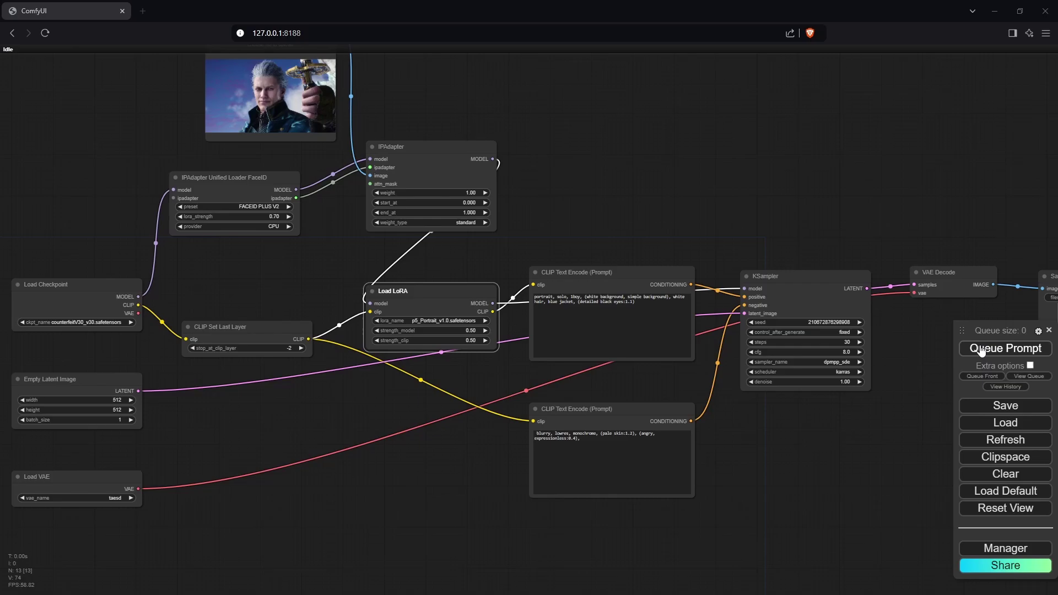
Generate a portrait and bring the reference image and IPAdapter into view
left_click(1005, 349)
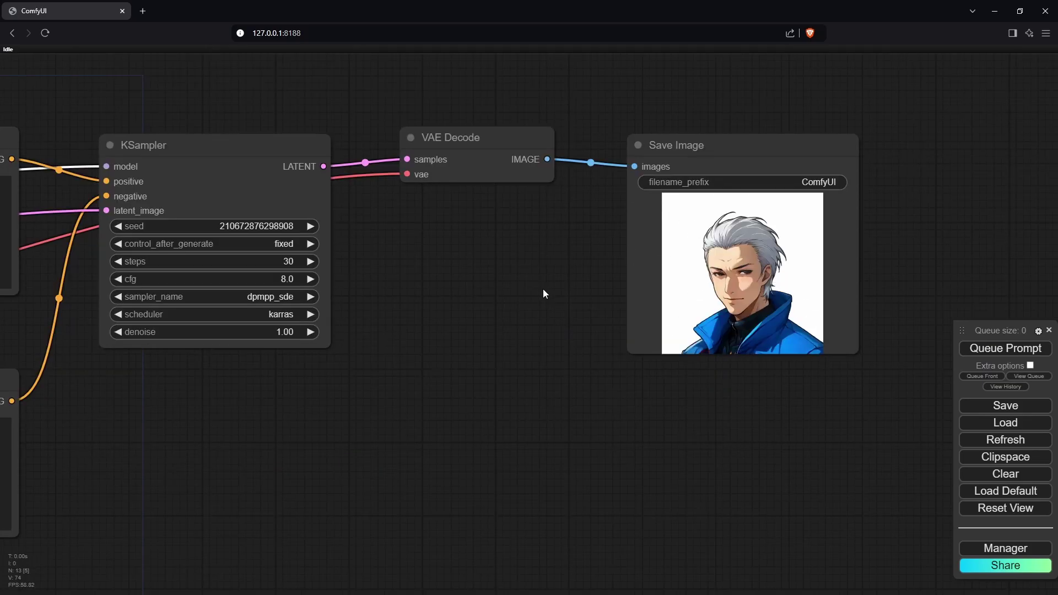
scroll(719, 331, "down", 7)
left_click_drag(506, 303, 833, 372)
scroll(408, 123, "up", 4)
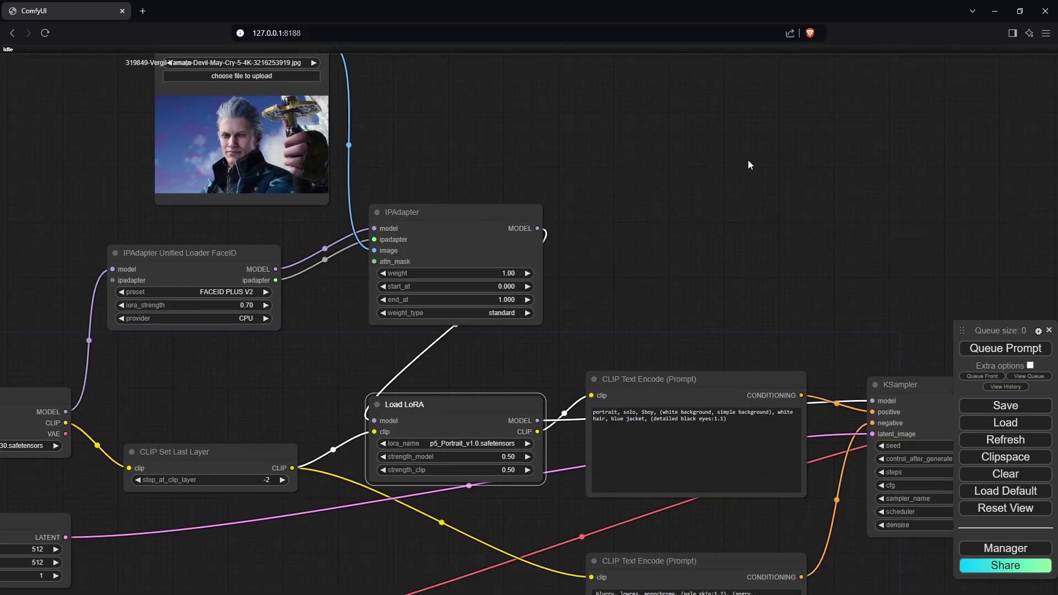
left_click_drag(1036, 380, 611, 251)
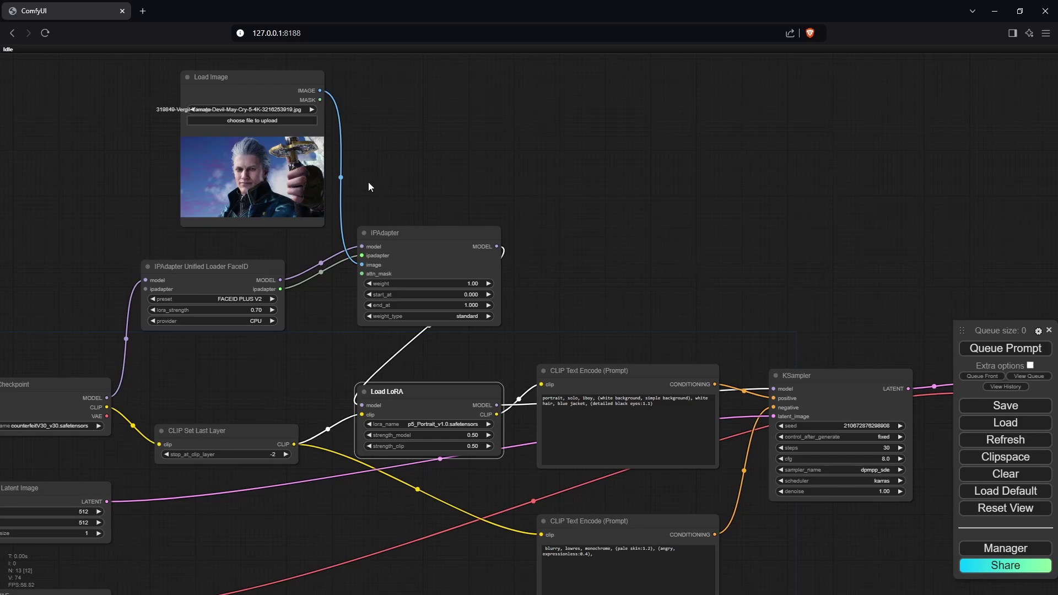
Switch the Load Image reference to the blond character's picture and generate a new portrait
left_click(298, 126)
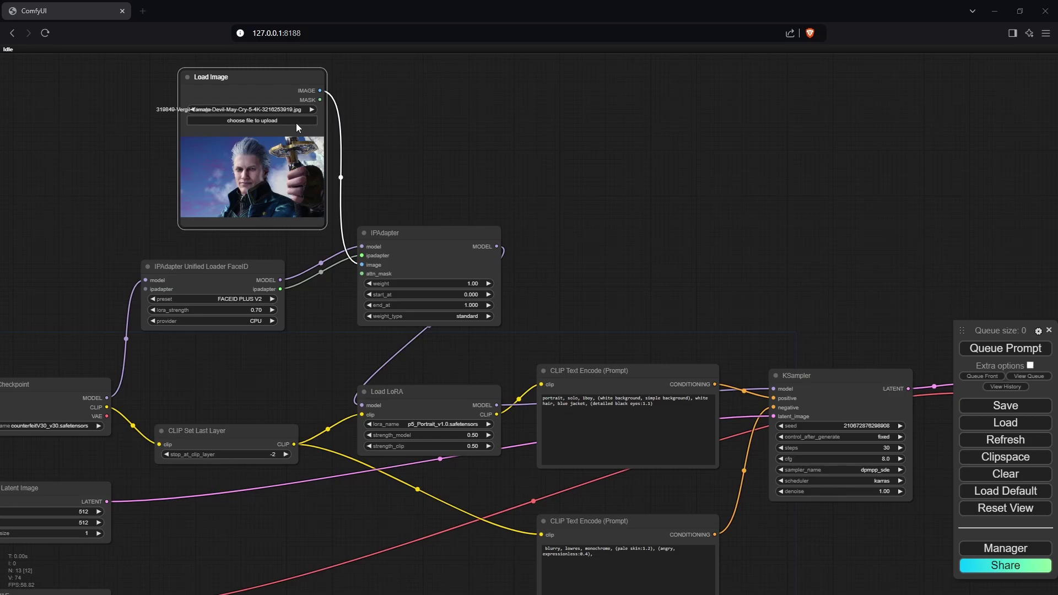
key("ctrl+v")
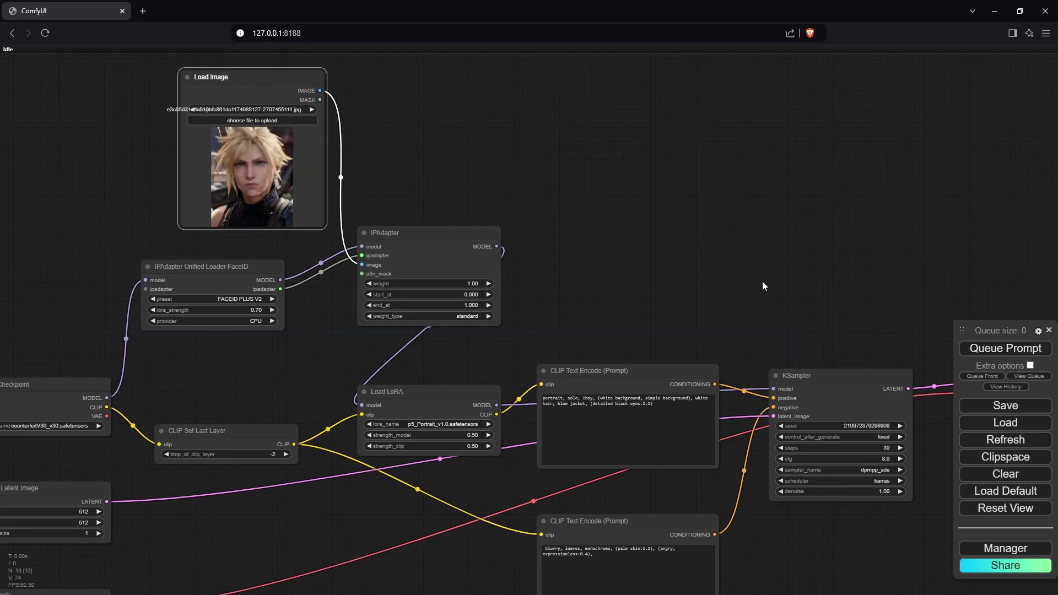
left_click(1025, 352)
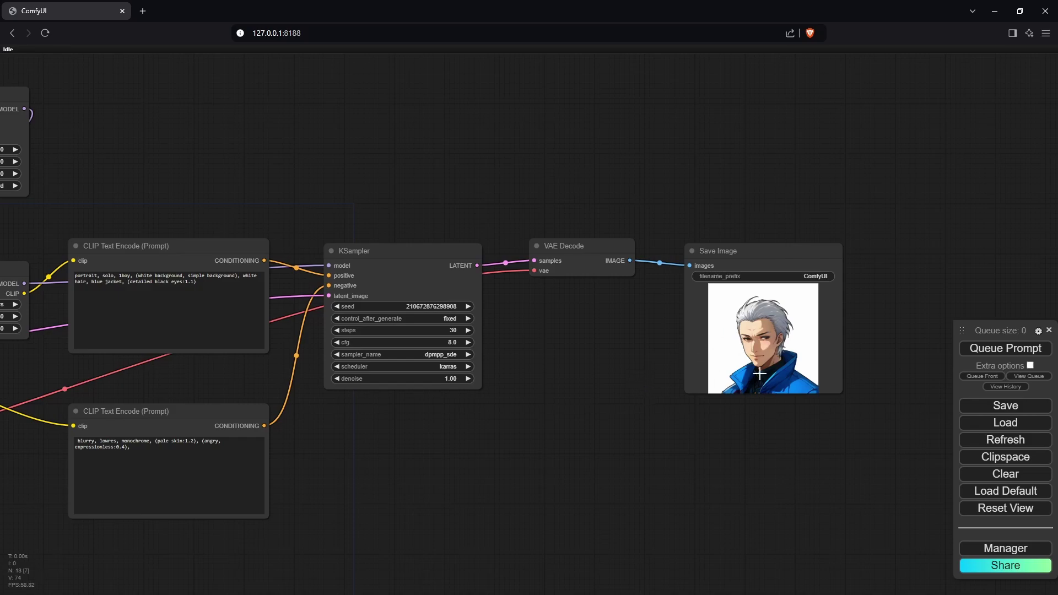
Add Load Image with ComfyUI_00761_.png, VAE Encode and Set Latent Noise Mask nodes
left_click_drag(574, 438, 893, 331)
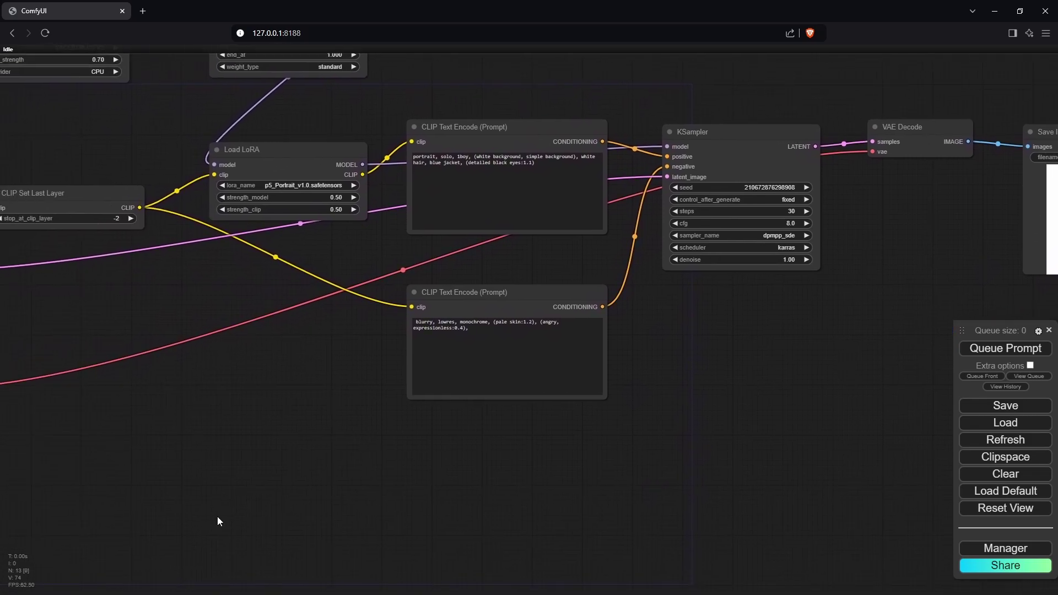
double_click(177, 424)
key("ctrl+v")
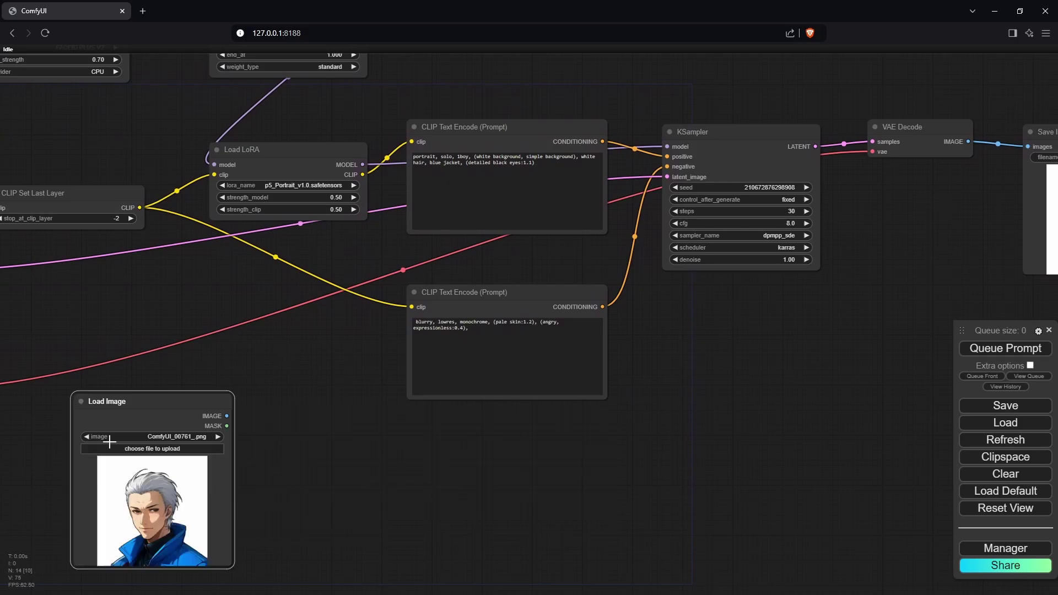
double_click(265, 351)
type("vae")
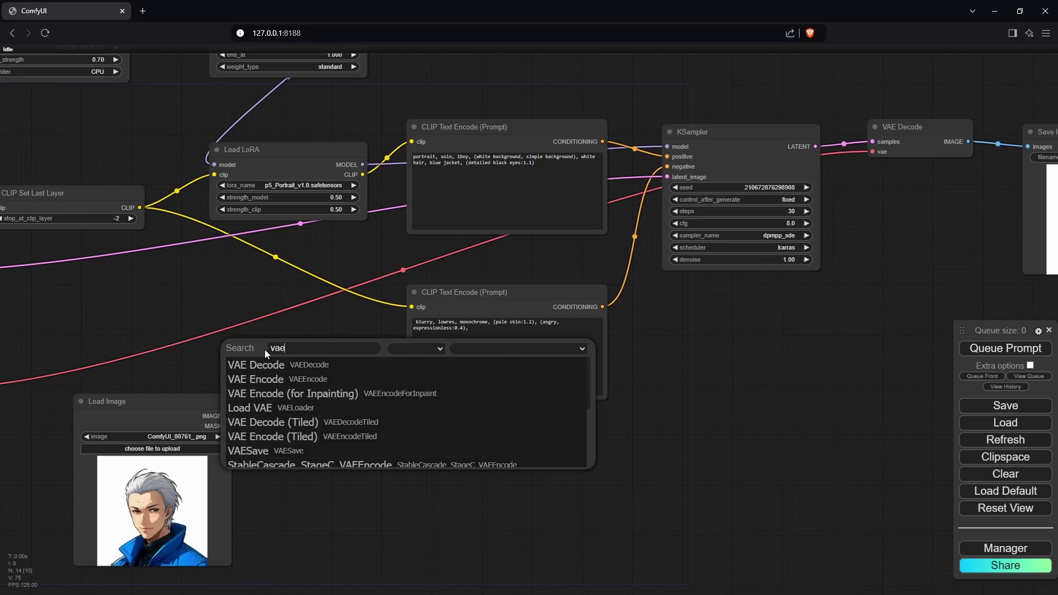
left_click(259, 379)
double_click(346, 435)
type("set l")
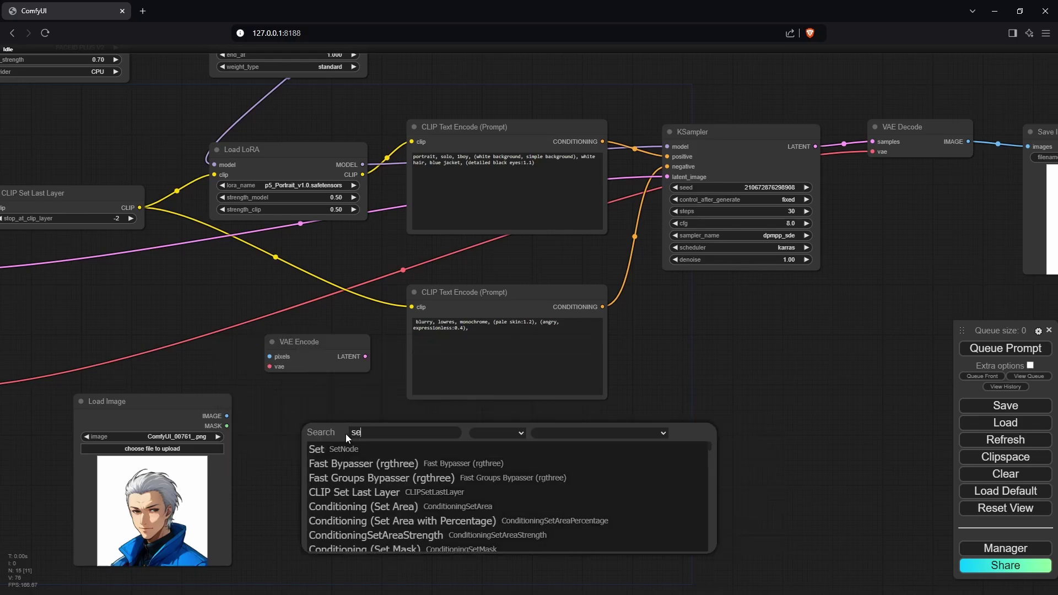
left_click(330, 463)
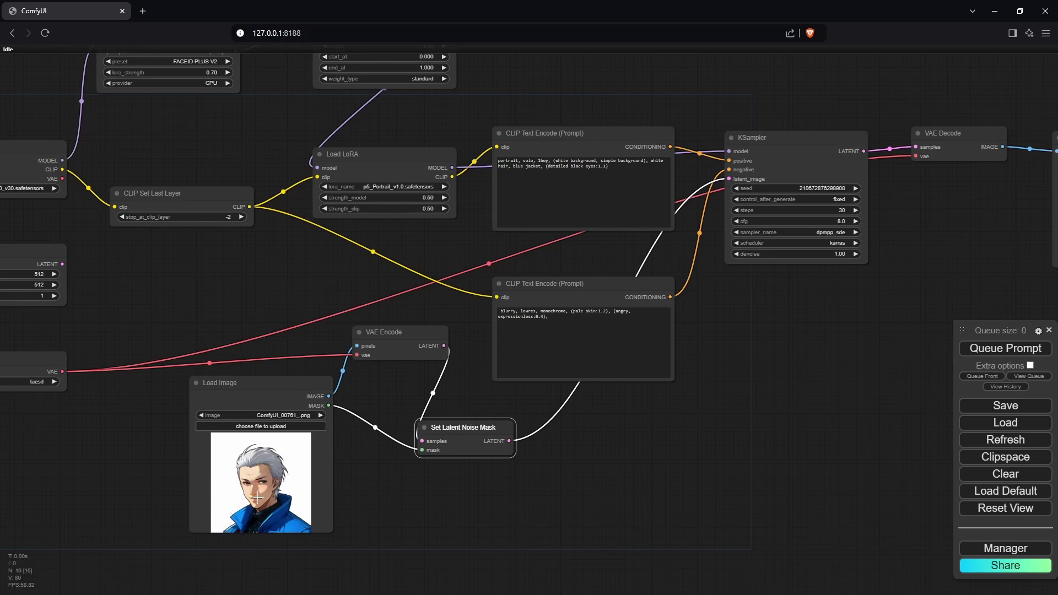
Paint a mask over the portrait's face and cheek in MaskEditor and save it
right_click(258, 470)
left_click(349, 540)
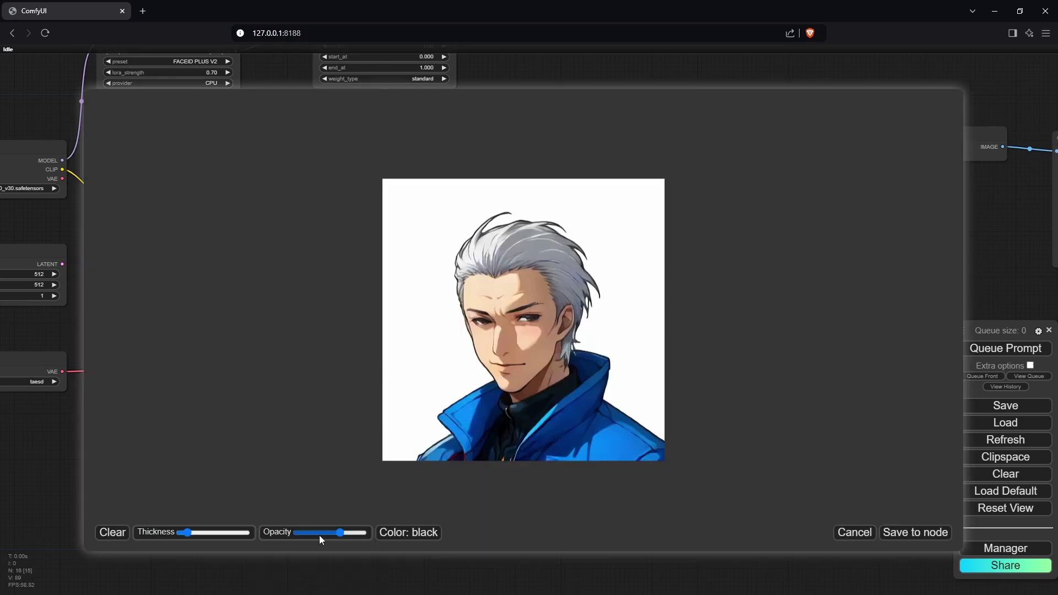
scroll(556, 323, "up", 10)
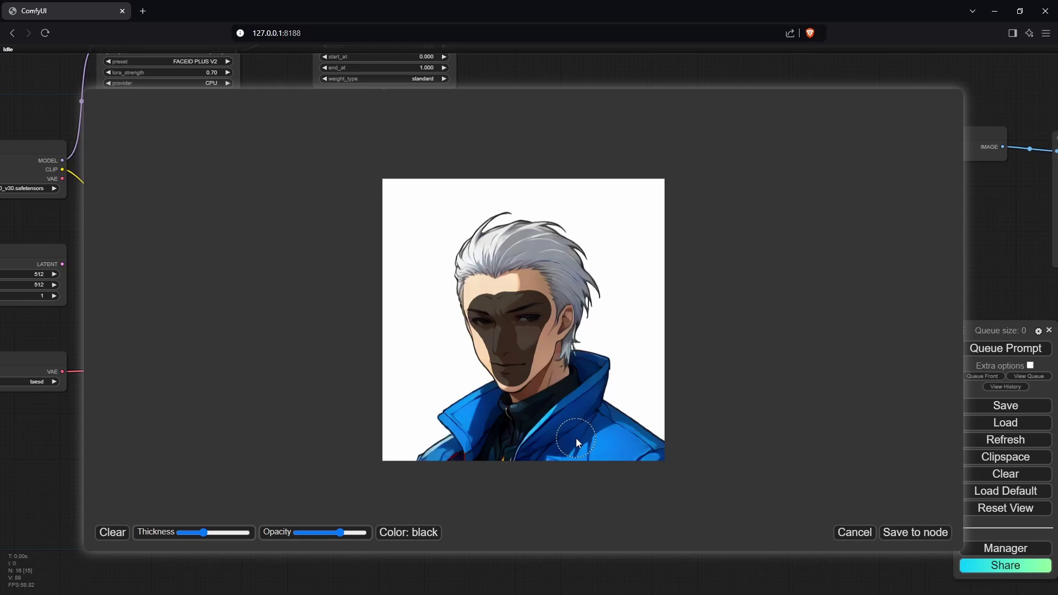
left_click(512, 355)
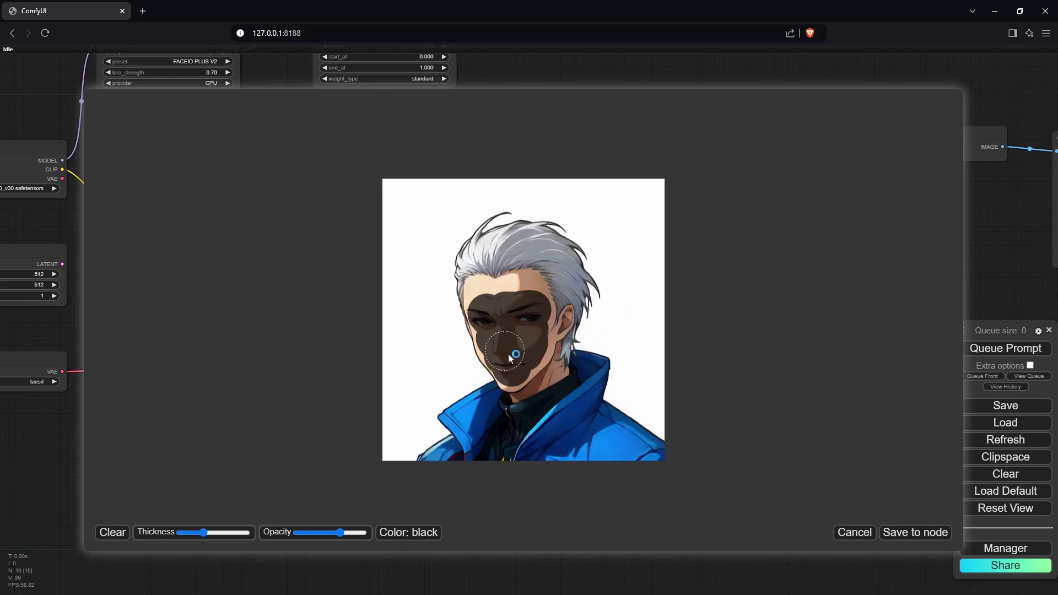
left_click(917, 533)
Delete '(angry, expressionless:0.4),' from the negative prompt and append ', sad' to the positive prompt
scroll(786, 362, "up", 2)
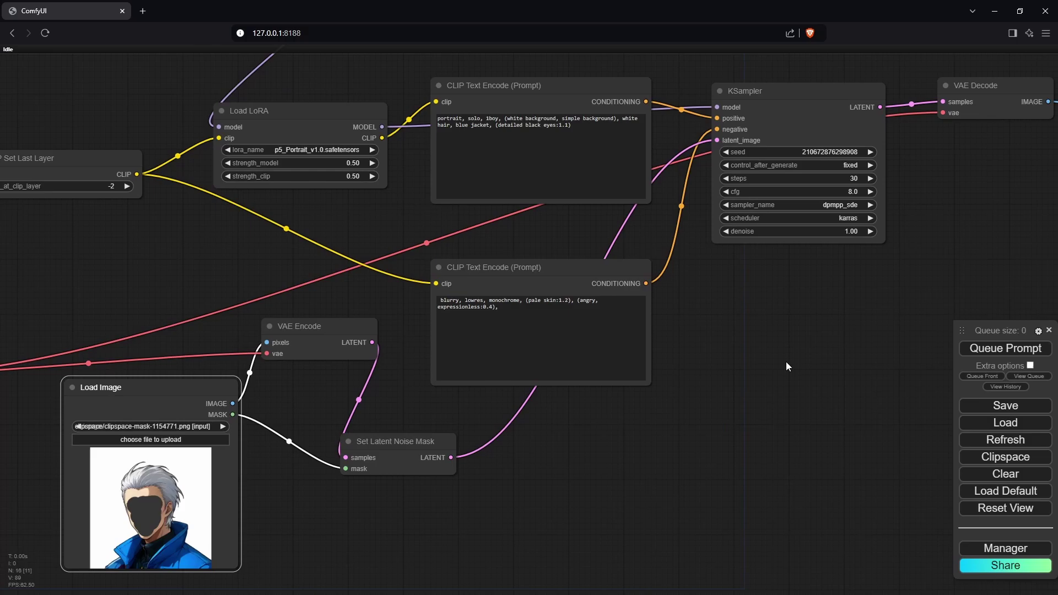
left_click_drag(726, 320, 702, 381)
scroll(747, 426, "up", 2)
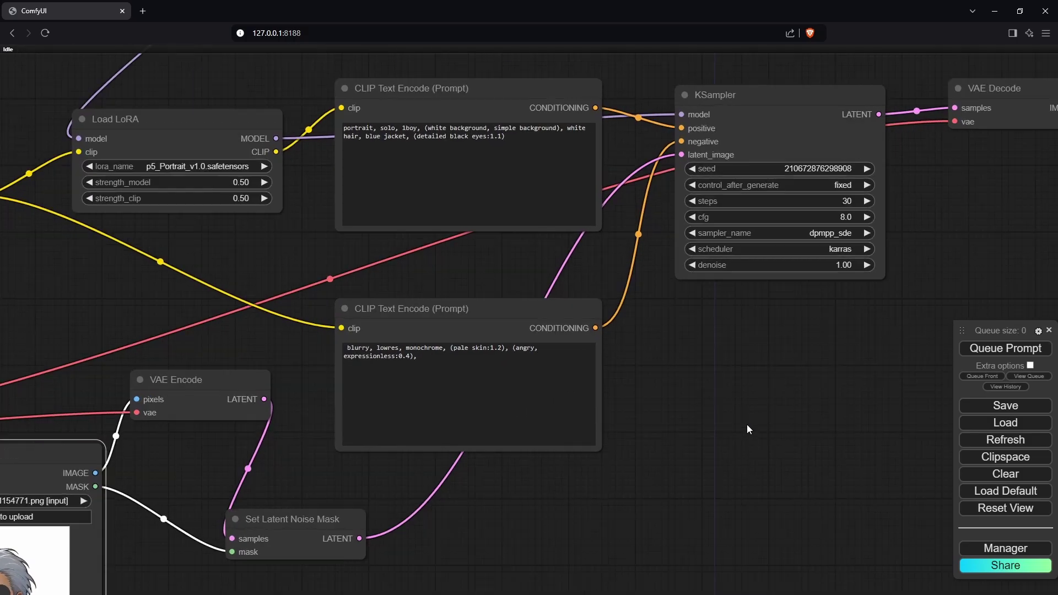
left_click(485, 366)
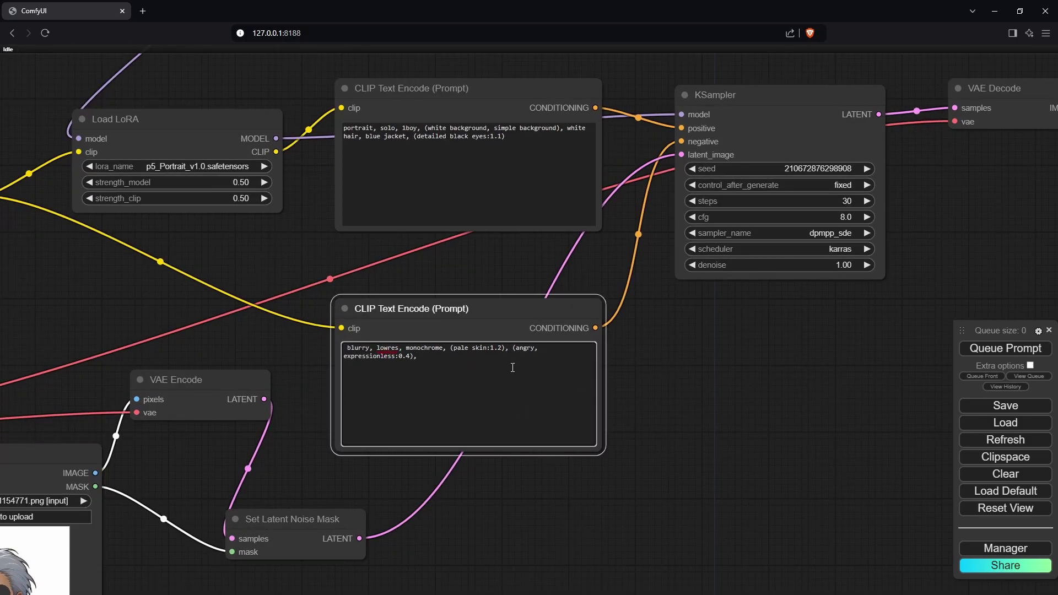
left_click_drag(512, 357, 512, 348)
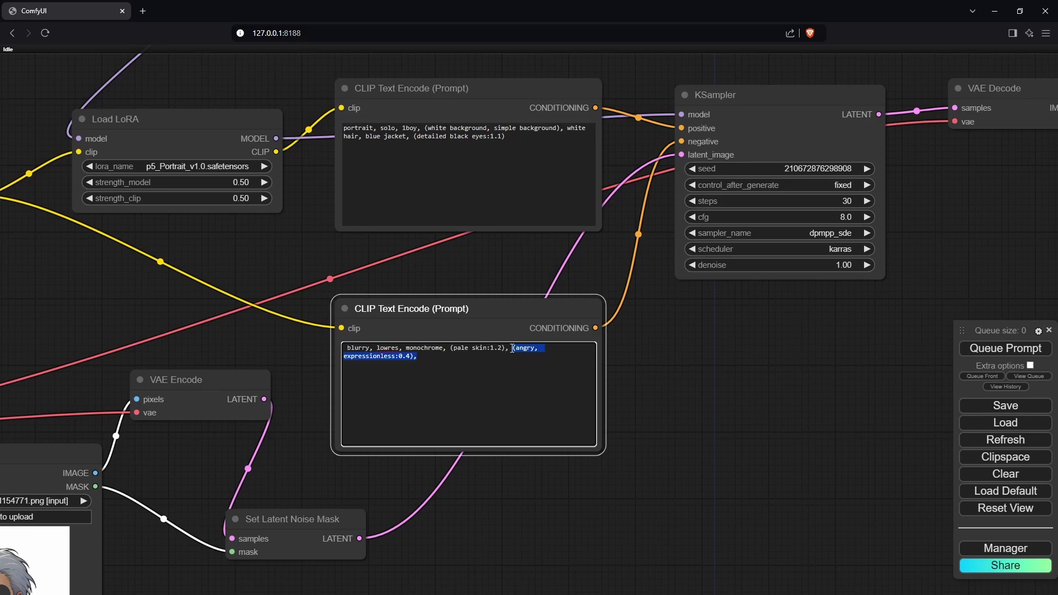
key("BackSpace")
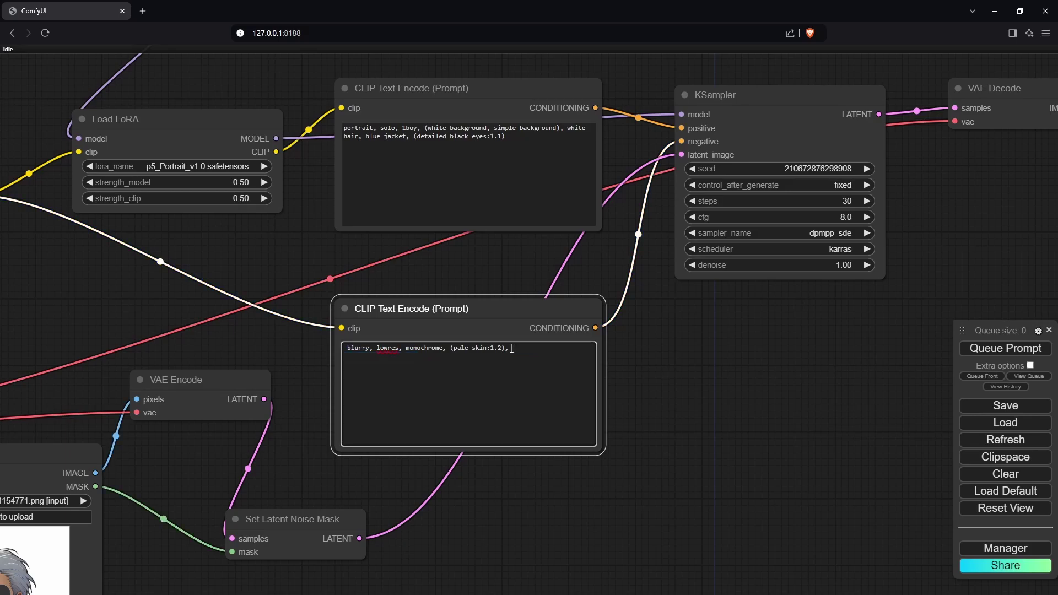
left_click(531, 136)
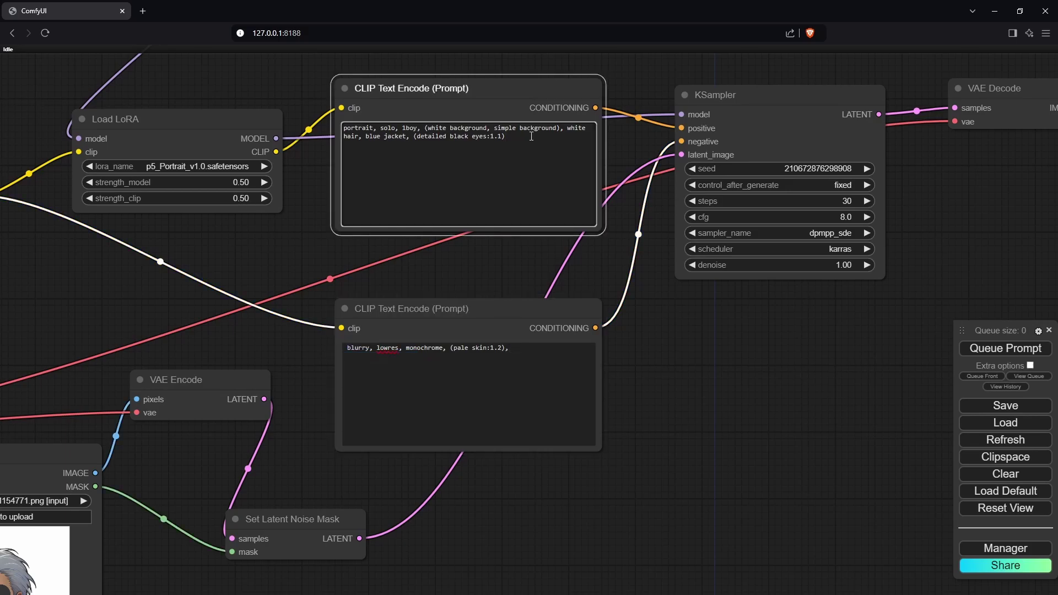
type(",")
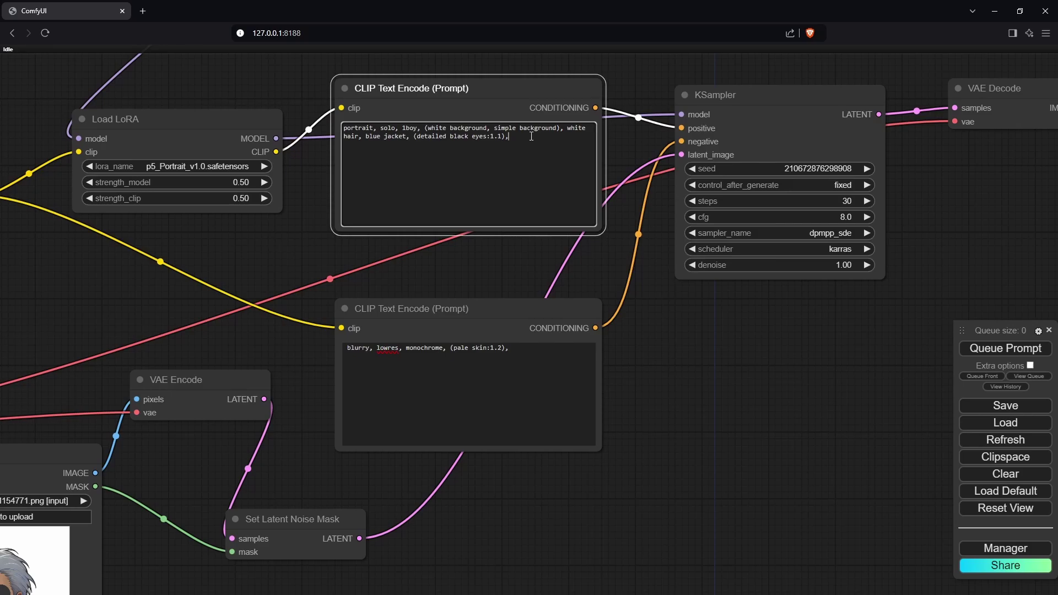
type(" sad")
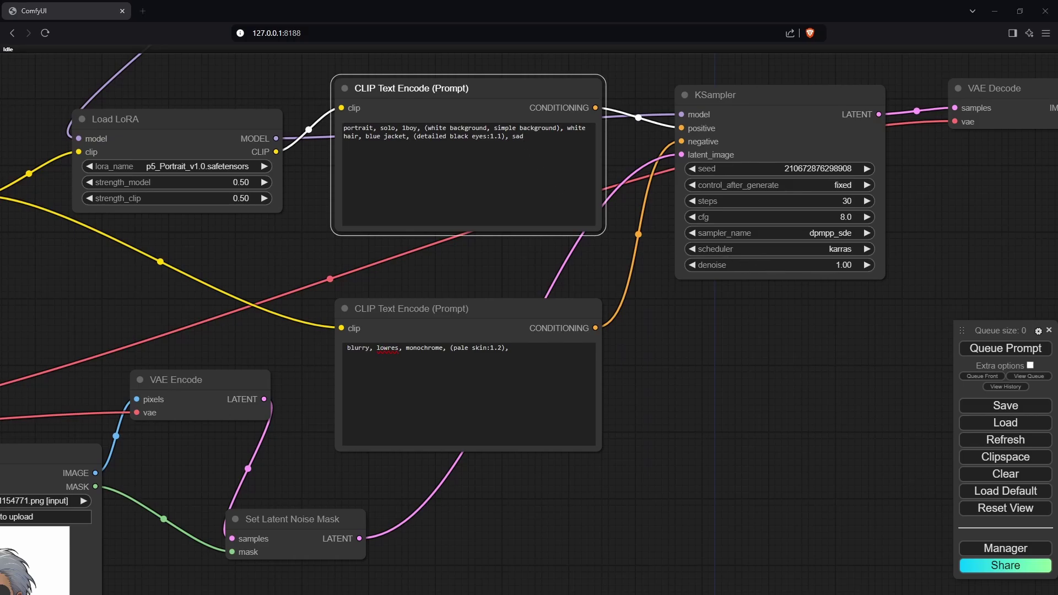
Set the KSampler denoise value to 0.8
left_click(844, 266)
type("0.8")
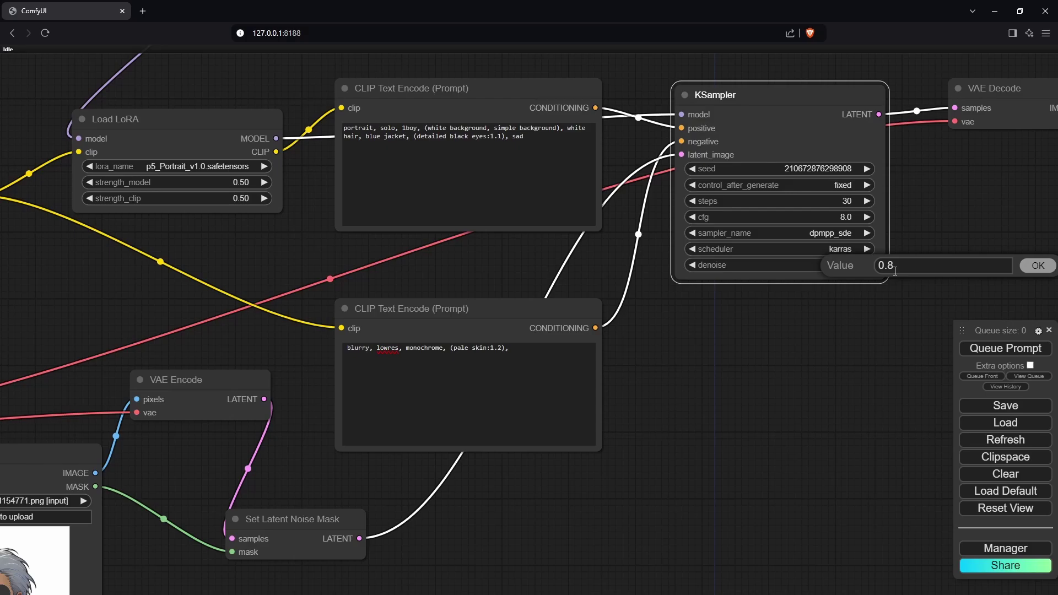
key("Return")
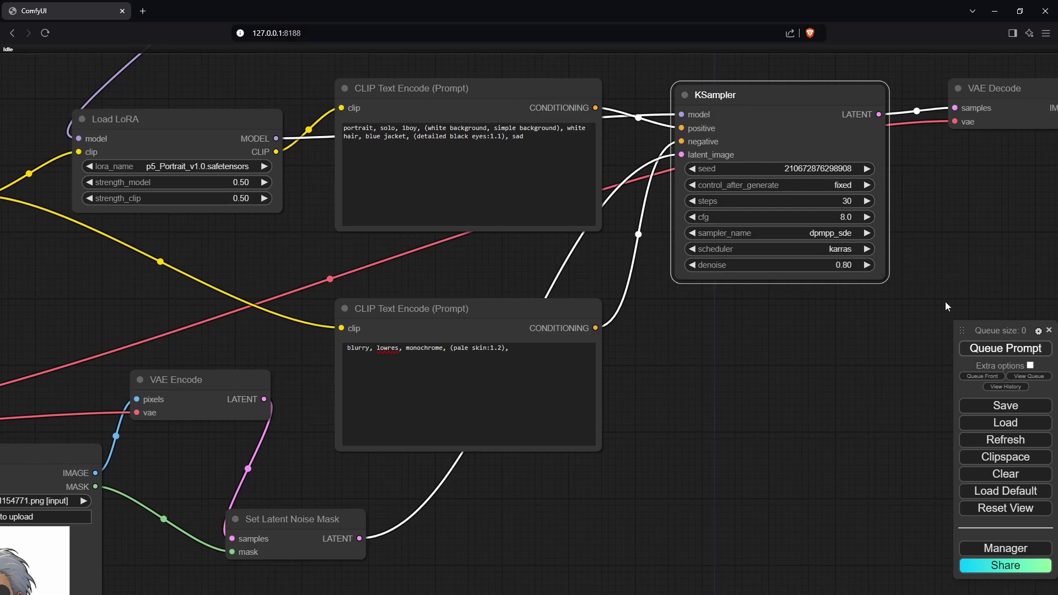
Generate the sad-faced portrait and inspect the result
left_click(1006, 349)
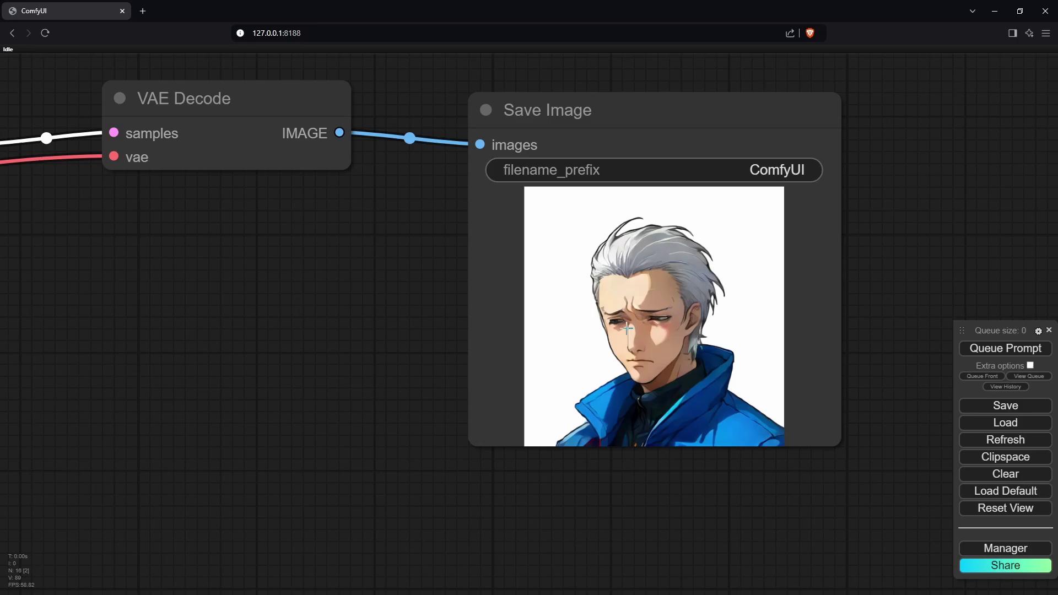
scroll(671, 309, "down", 2)
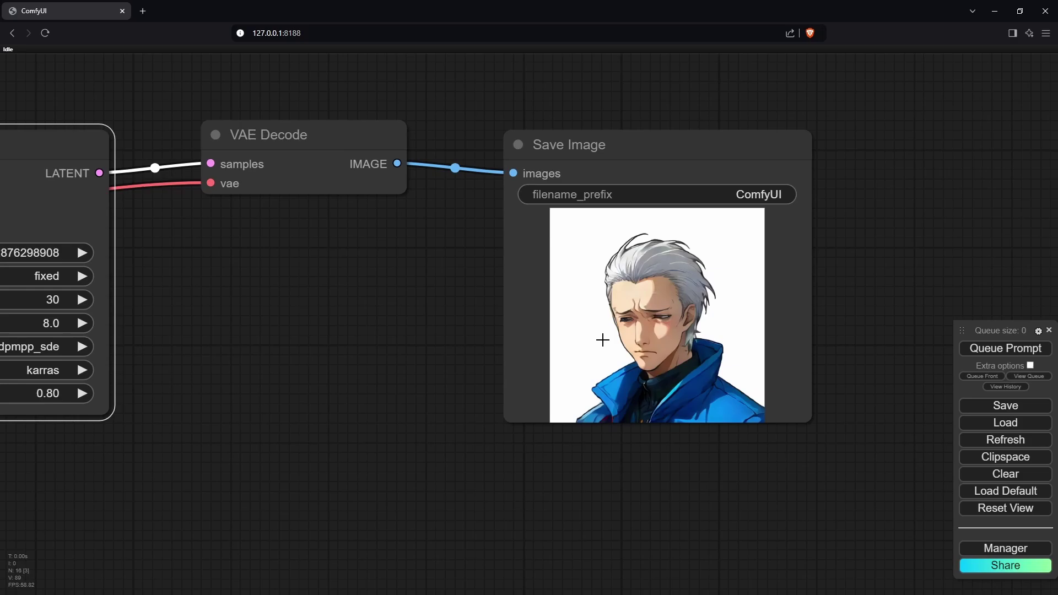
scroll(602, 338, "down", 3)
scroll(779, 167, "up", 4)
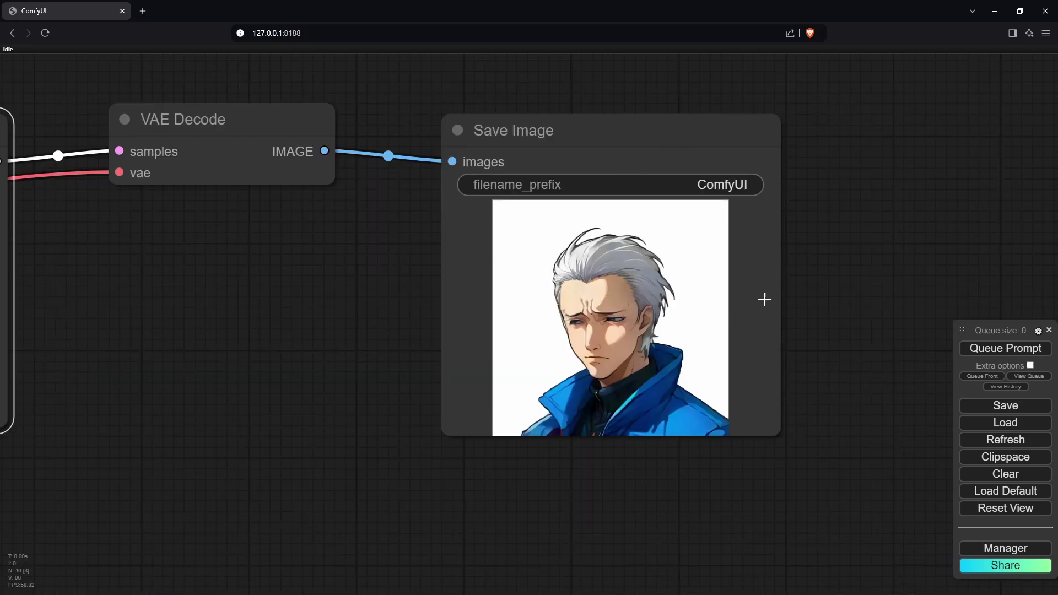
scroll(618, 336, "up", 1)
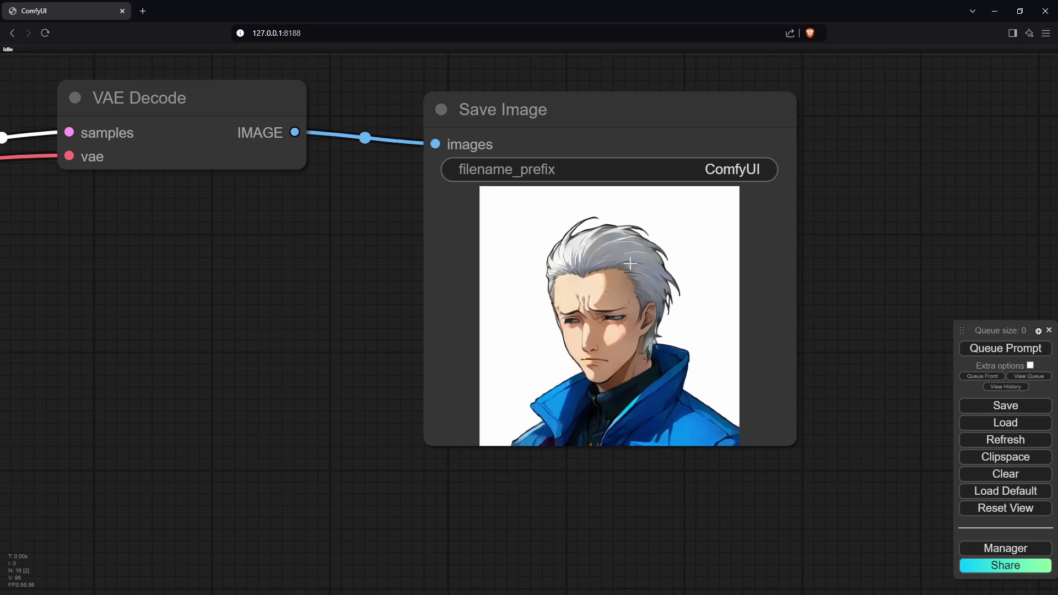
scroll(610, 350, "down", 6)
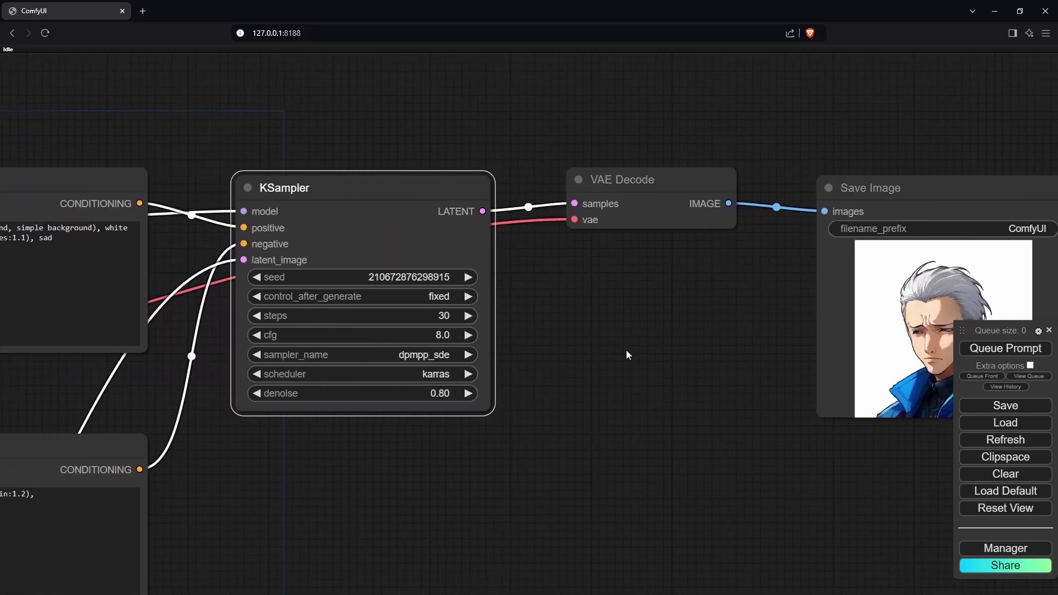
left_click_drag(609, 357, 707, 348)
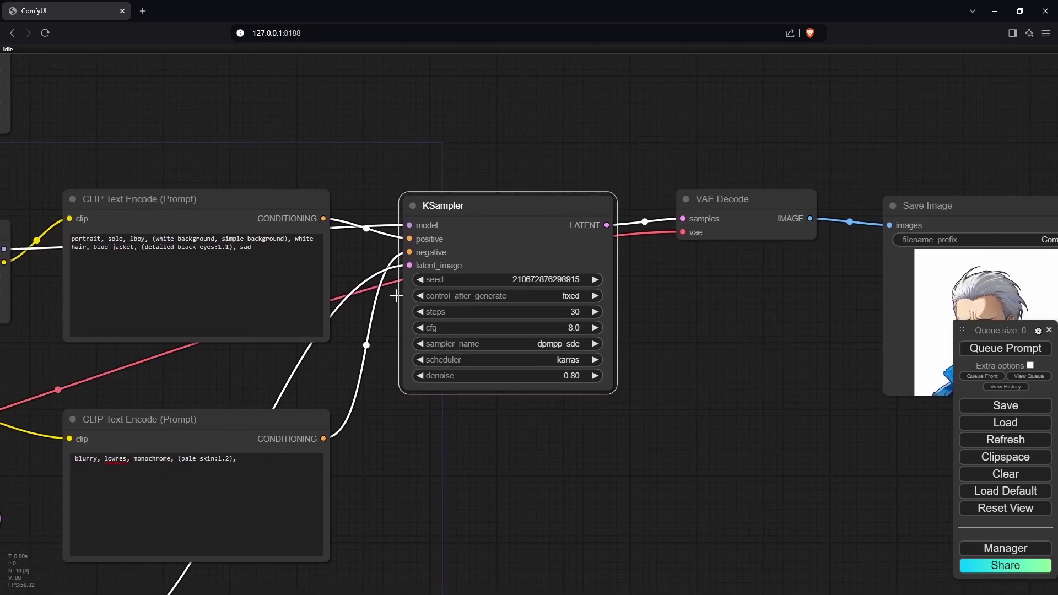
Replace 'sad' with 'happy' in the positive prompt and generate the smiling portrait
double_click(245, 247)
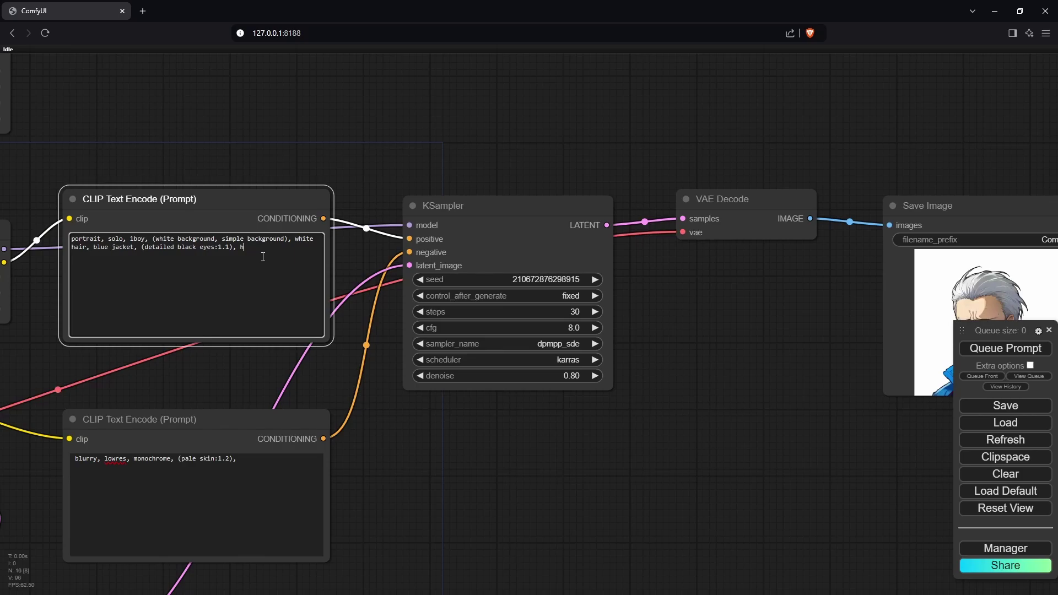
type("happy")
left_click(1006, 349)
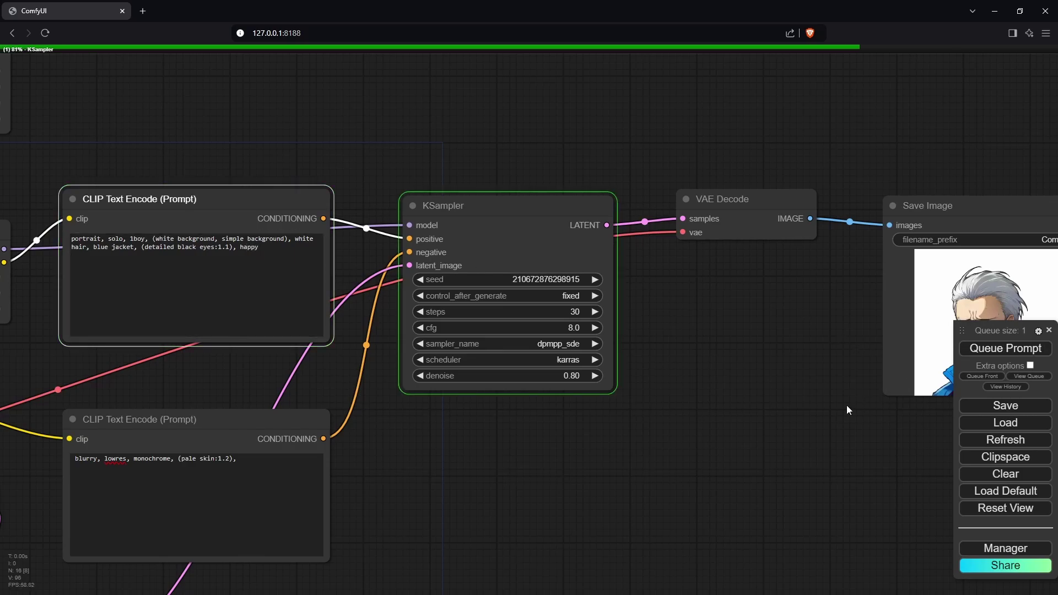
left_click_drag(847, 405, 327, 317)
scroll(327, 317, "up", 3)
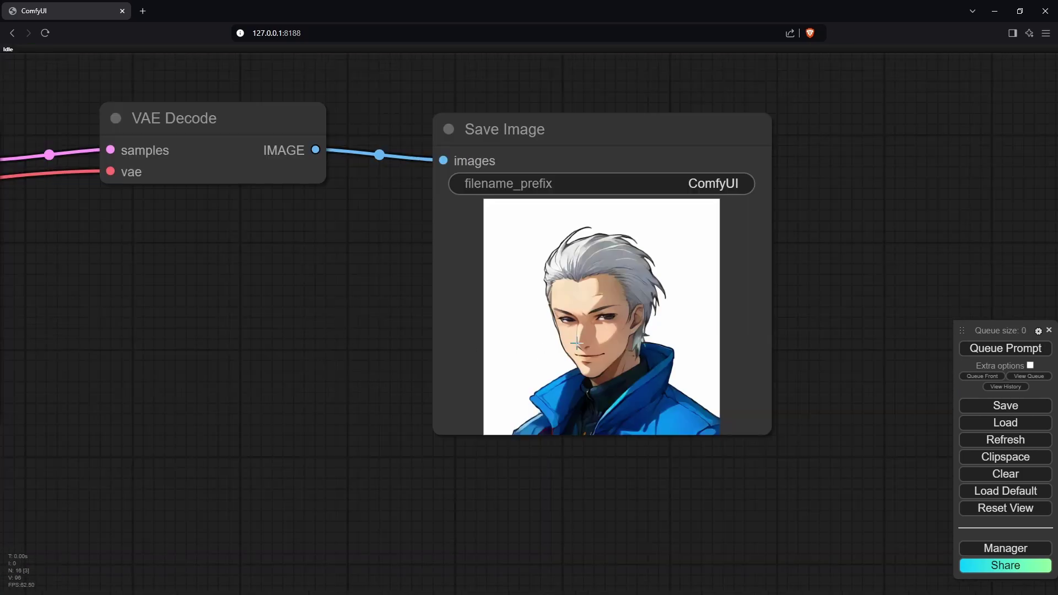
scroll(594, 326, "up", 1)
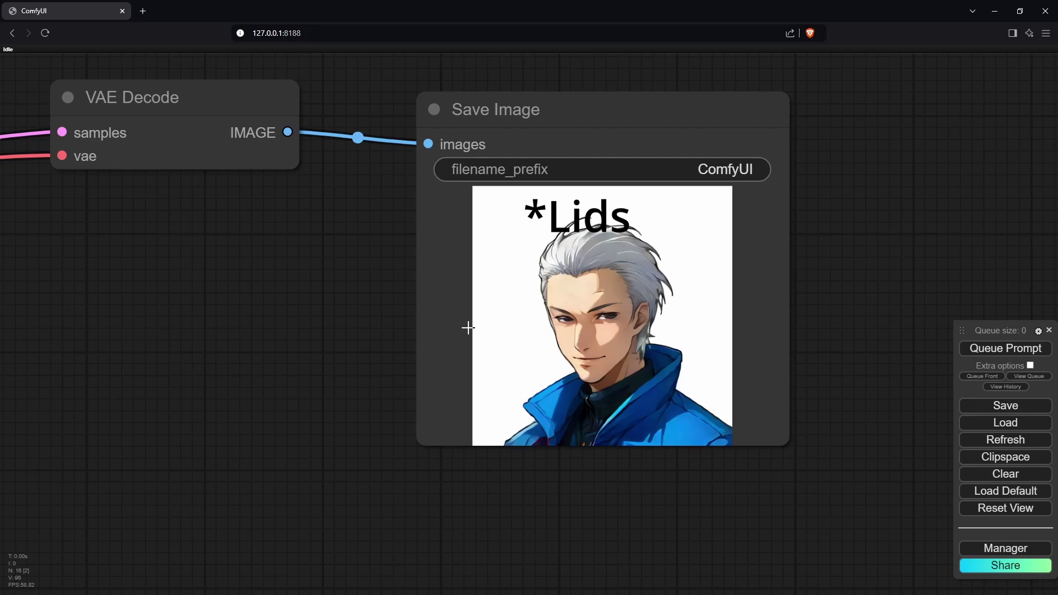
scroll(370, 349, "down", 3)
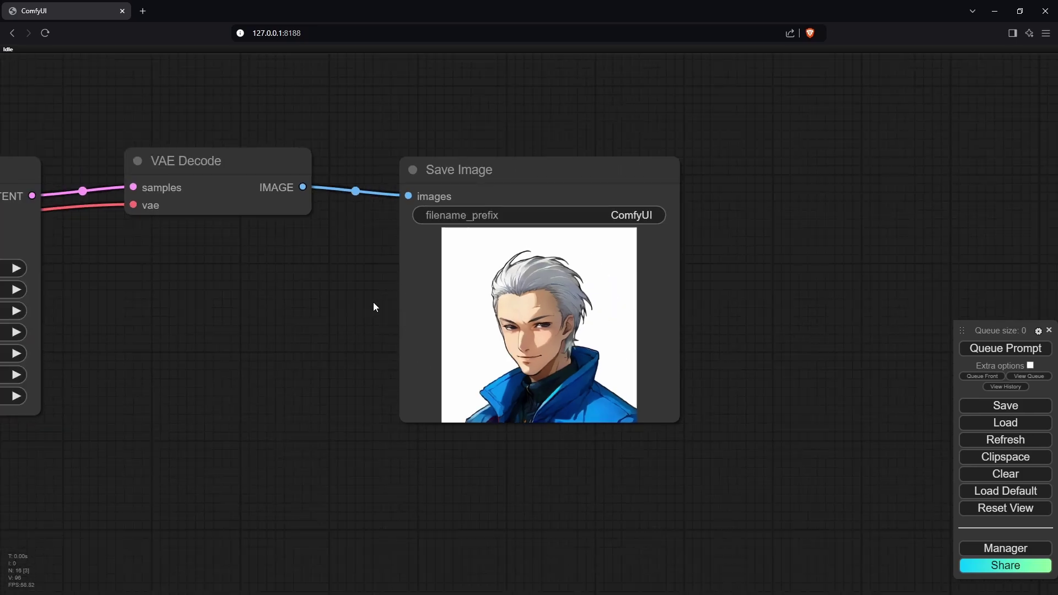
scroll(375, 307, "down", 2)
left_click_drag(375, 307, 800, 329)
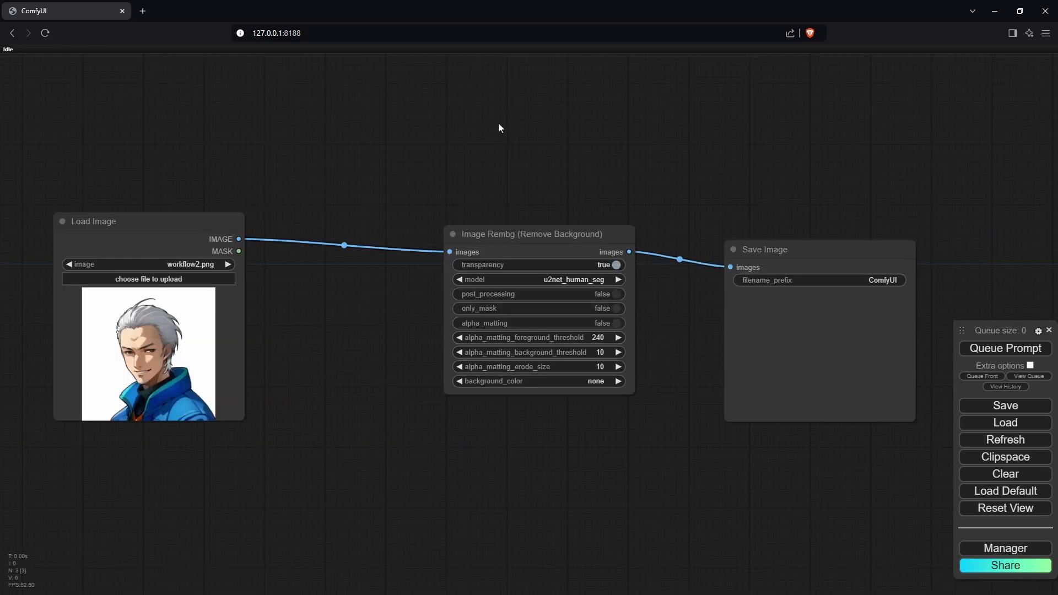
Zoom out over the Load Image → Image Rembg → Save Image background-removal workflow
scroll(389, 310, "down", 1)
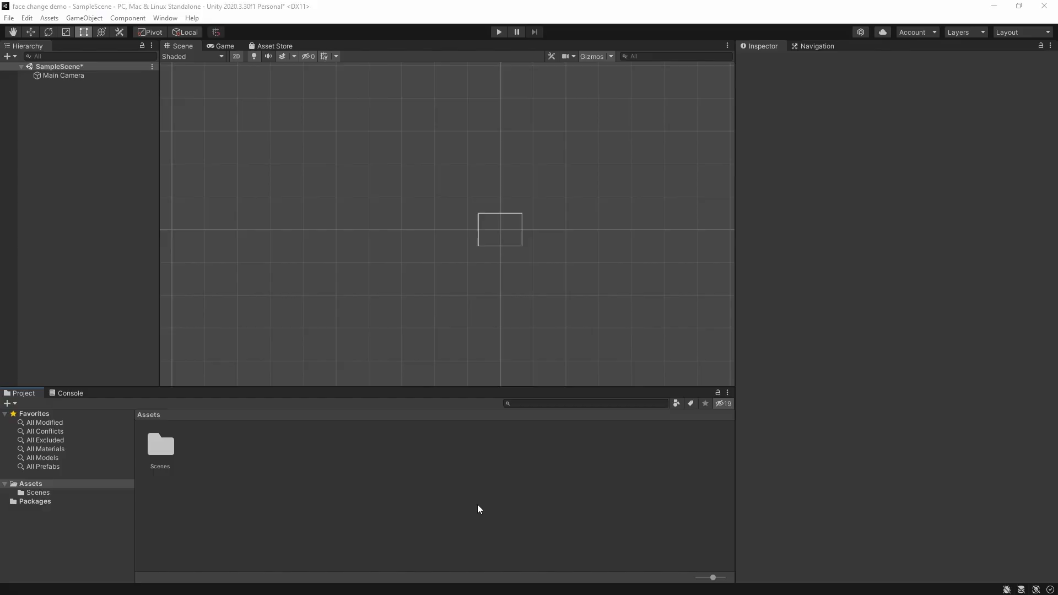
Create a new folder named 'faces' in the Assets panel
right_click(223, 439)
mouse_move(248, 135)
left_click(402, 136)
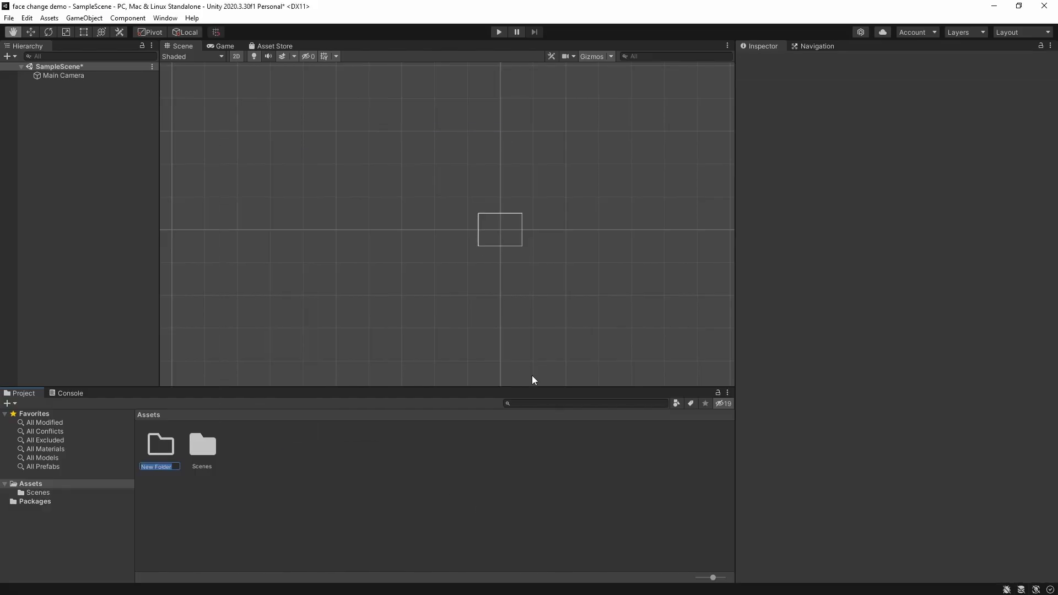
type("faces")
key("Return")
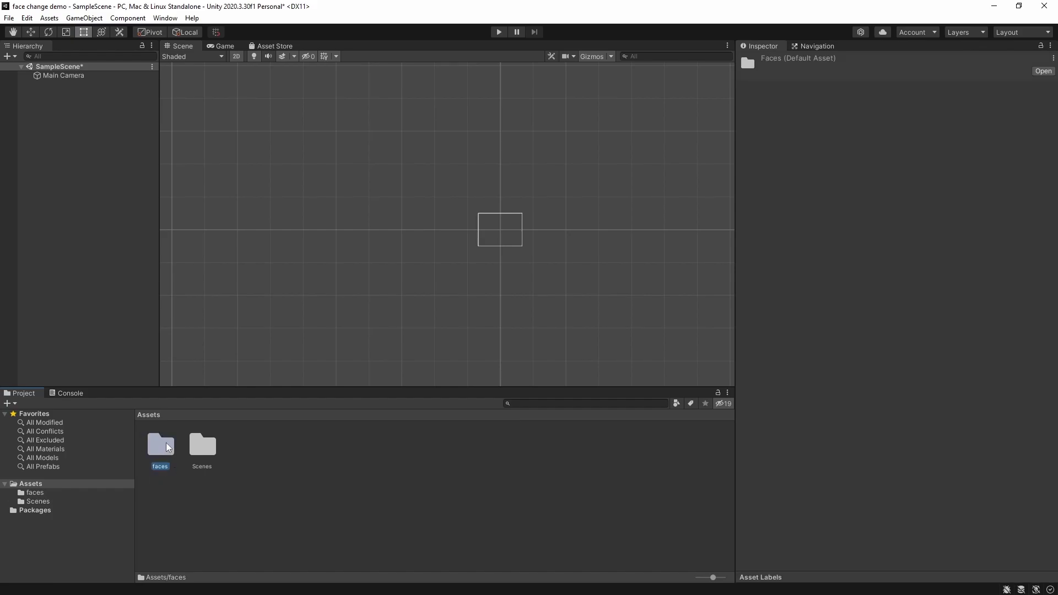
Open the faces folder and check the angry, happy and sad portraits' import settings
double_click(168, 447)
left_click(161, 448)
left_click(204, 449)
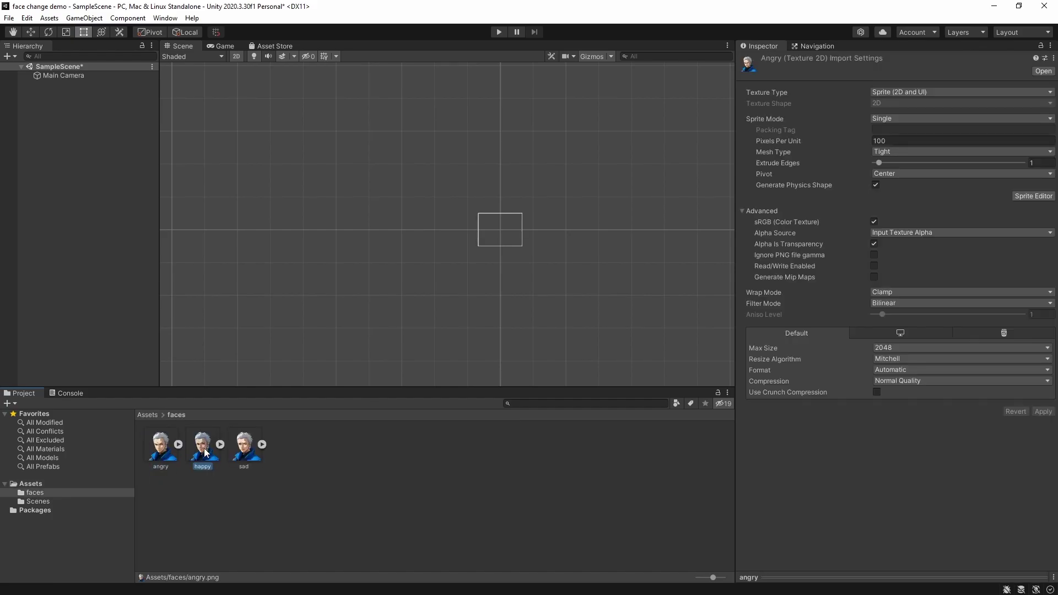
left_click(251, 451)
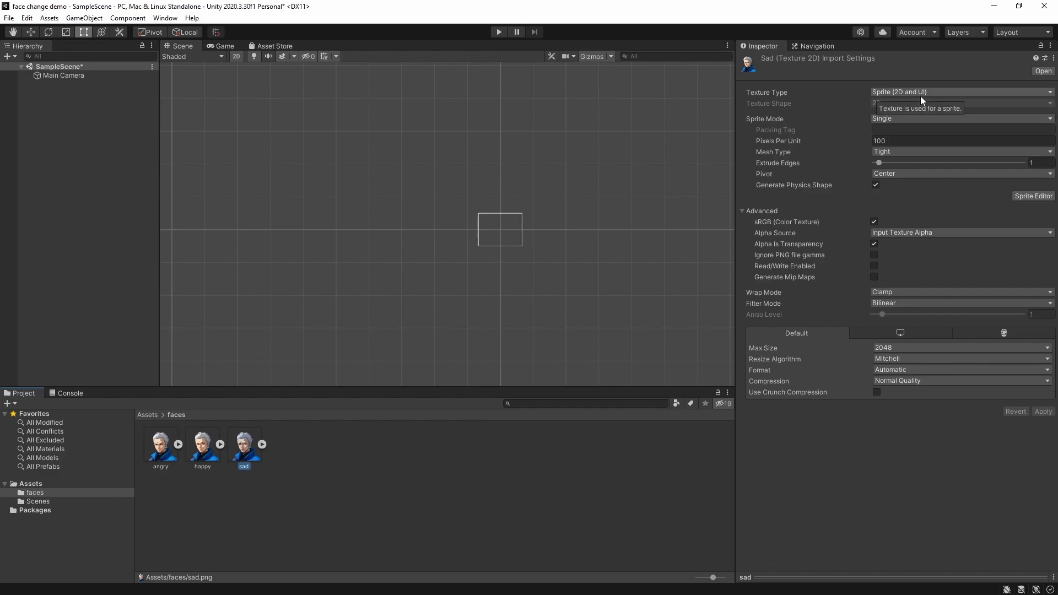
Add a UI Canvas to the SampleScene hierarchy
right_click(58, 103)
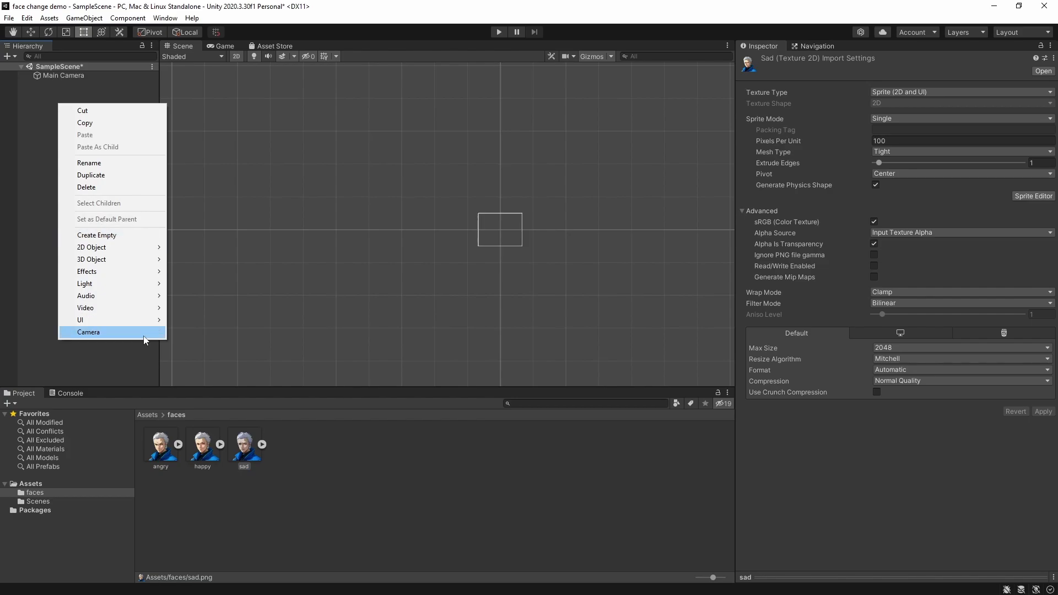
mouse_move(133, 322)
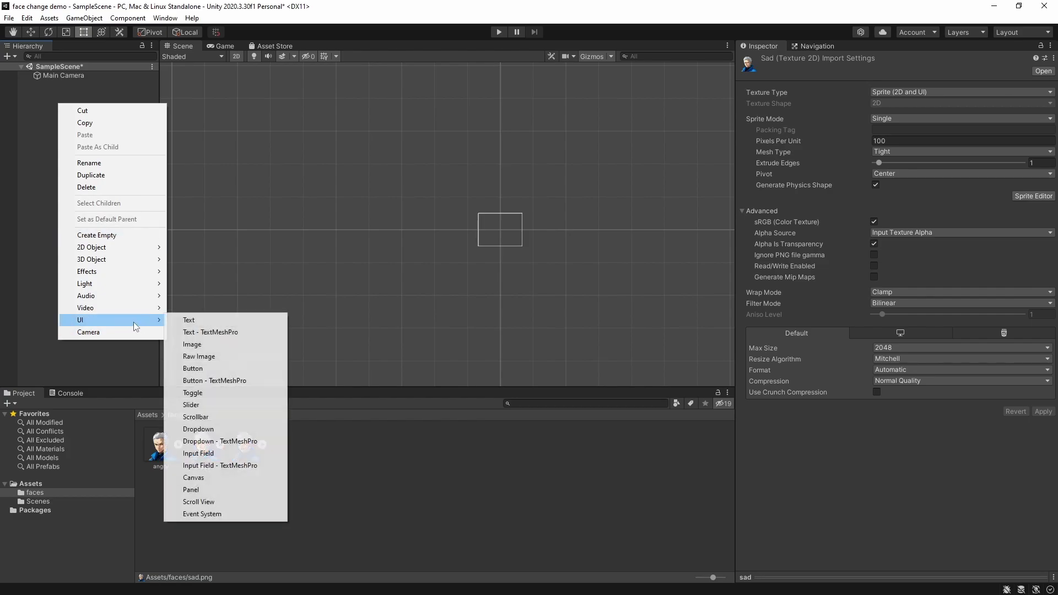
left_click(199, 478)
left_click(83, 126)
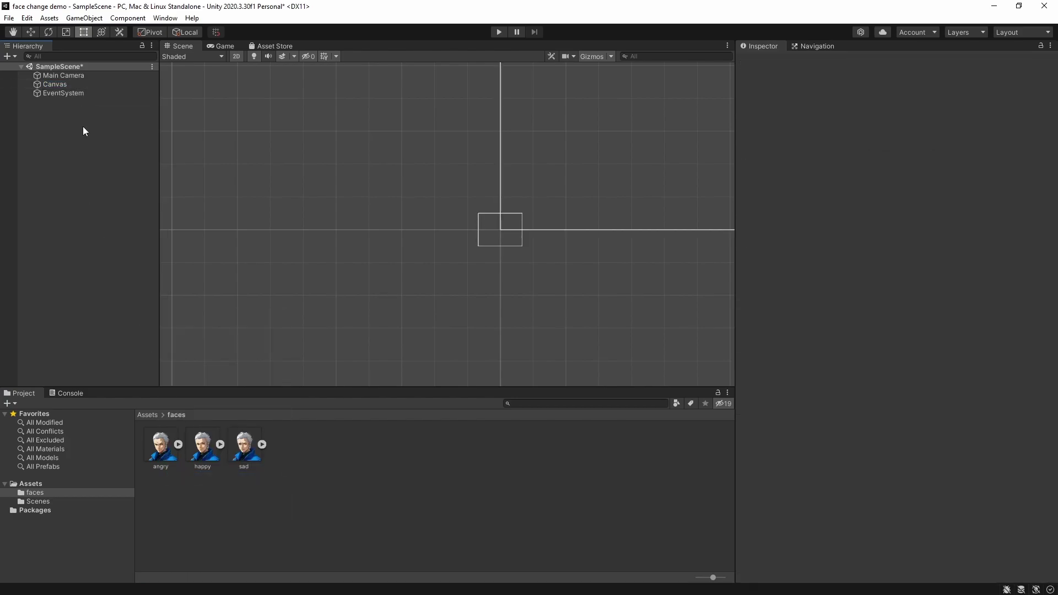
Add a UI Image and a UI Text element as children of the Canvas
right_click(58, 85)
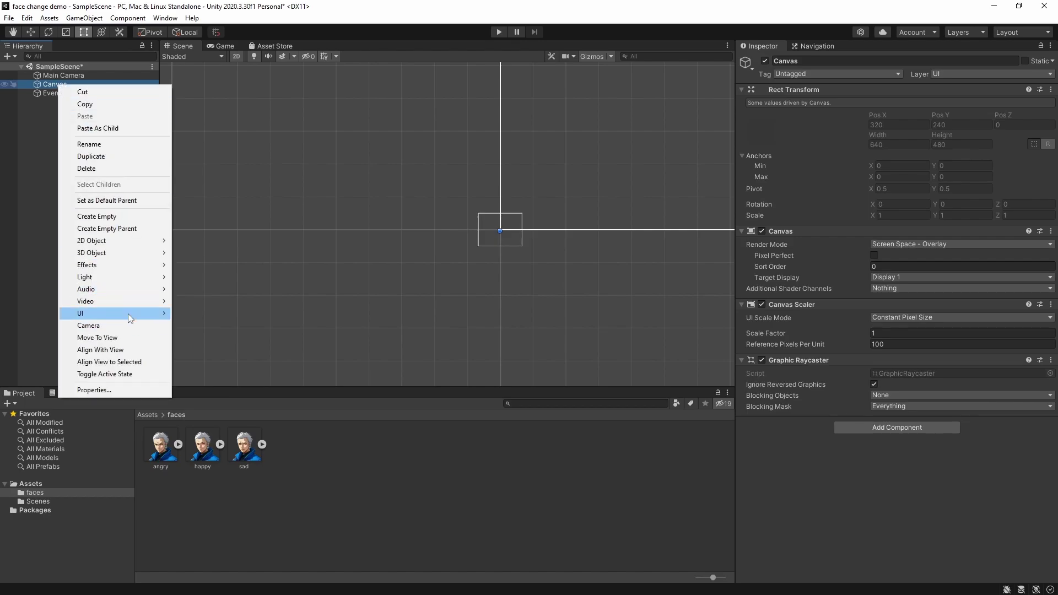
mouse_move(135, 318)
left_click(197, 337)
left_click(90, 231)
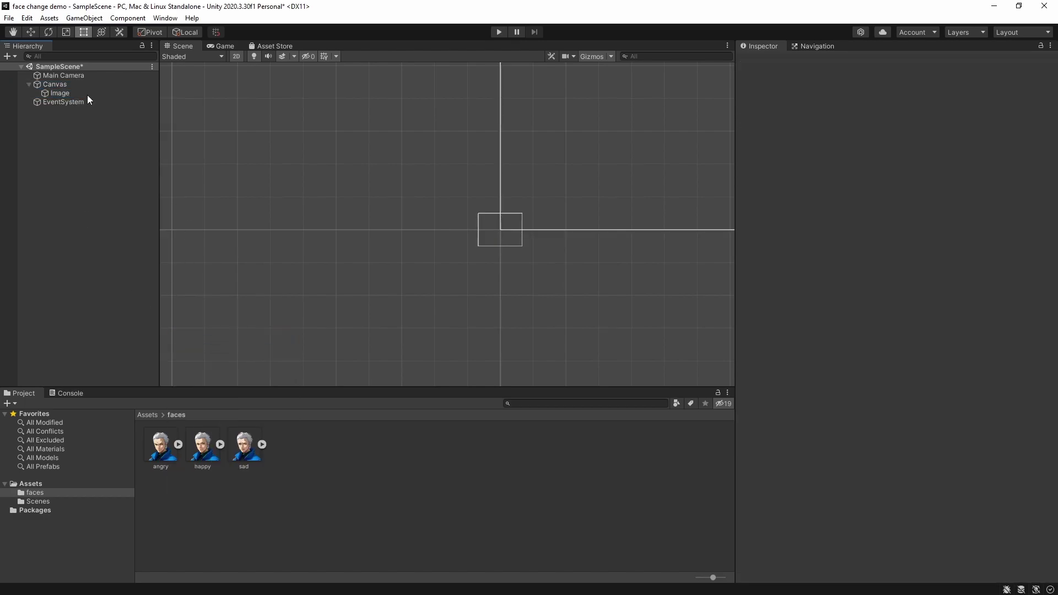
right_click(58, 84)
mouse_move(141, 312)
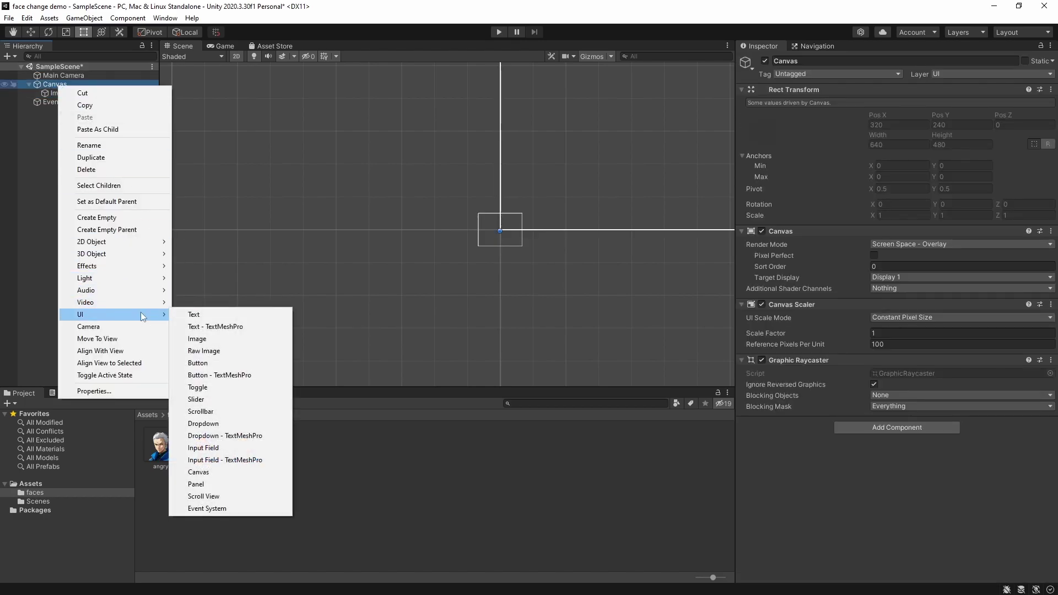
left_click(194, 314)
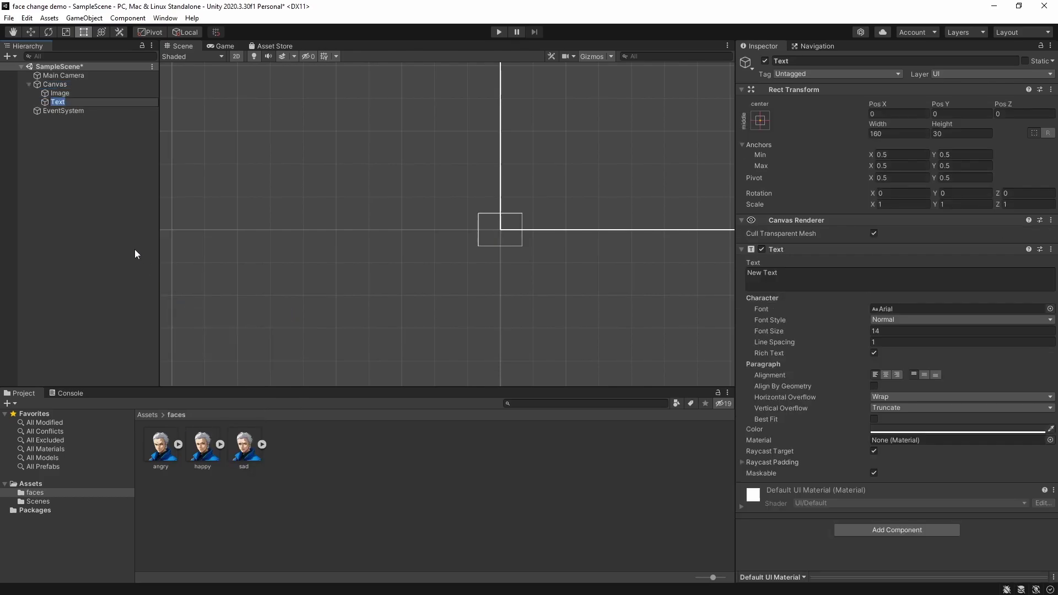
left_click(592, 219)
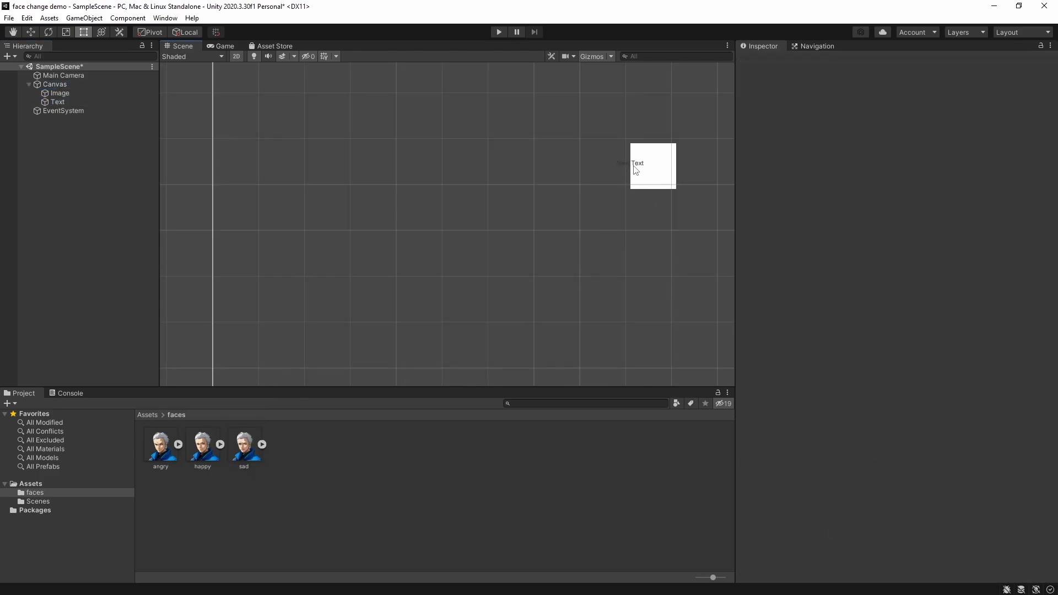
Move the white Image square to the canvas's lower right corner
scroll(623, 168, "up", 1)
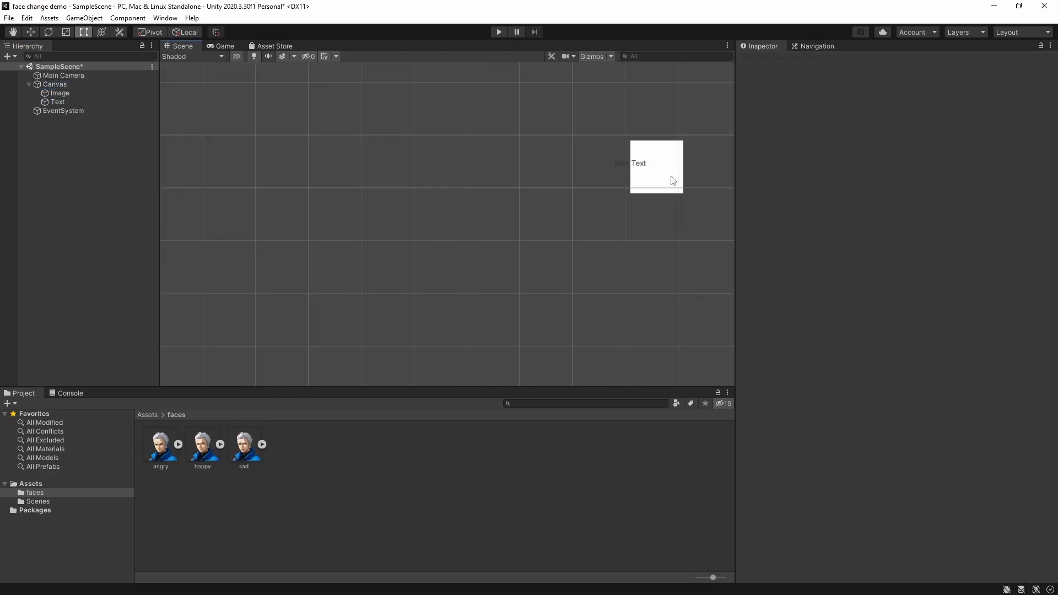
scroll(662, 198, "down", 3)
left_click_drag(680, 223, 541, 270)
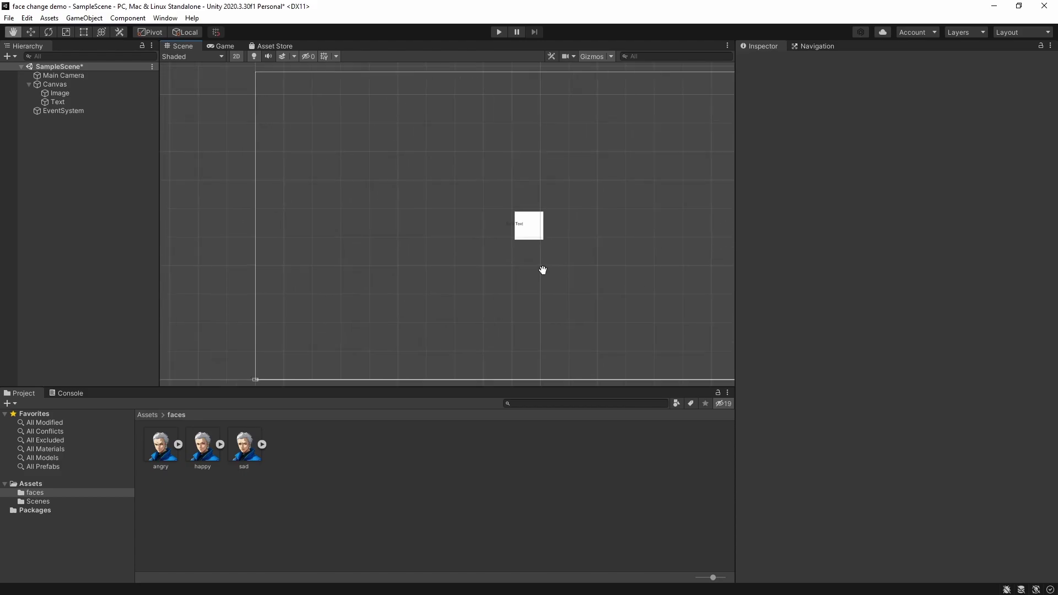
left_click(529, 225)
left_click(507, 230)
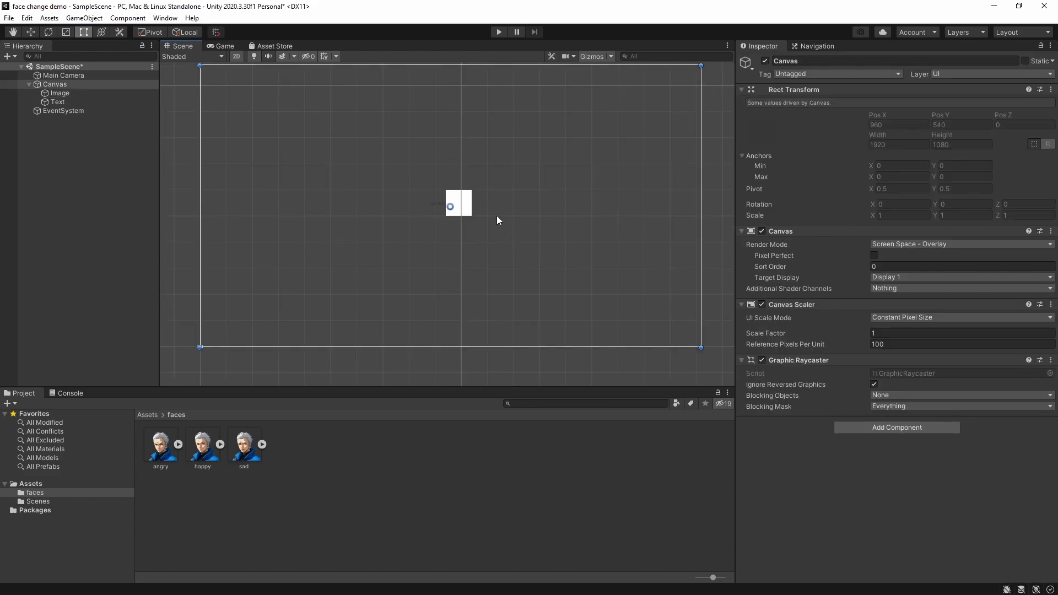
left_click(465, 204)
left_click_drag(466, 204, 583, 319)
left_click(582, 321)
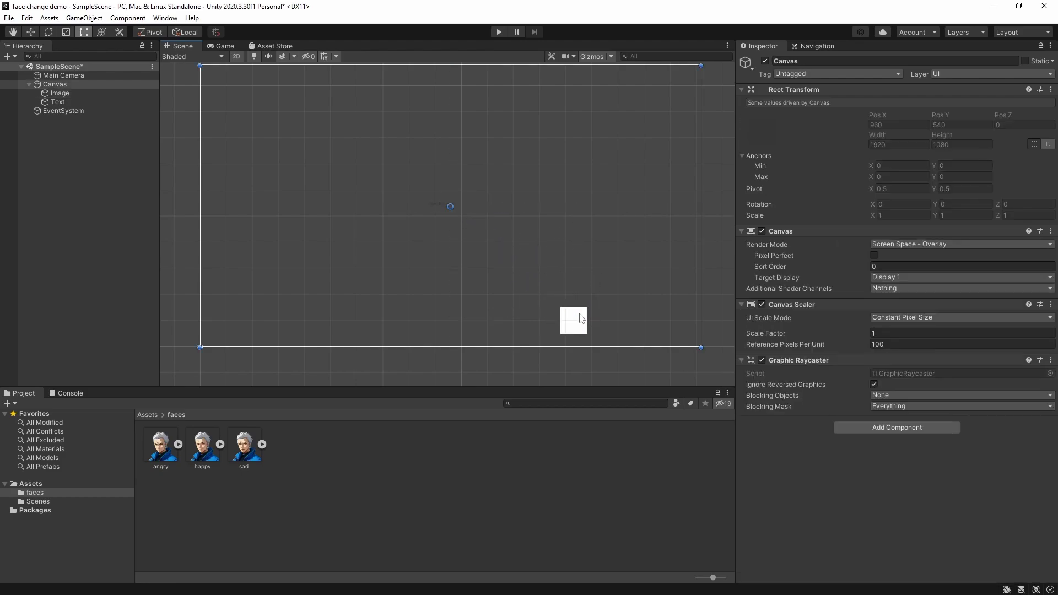
Move the New Text label to the lower left, enlarge its box, and set font size 100
left_click(449, 206)
left_click_drag(449, 206, 217, 339)
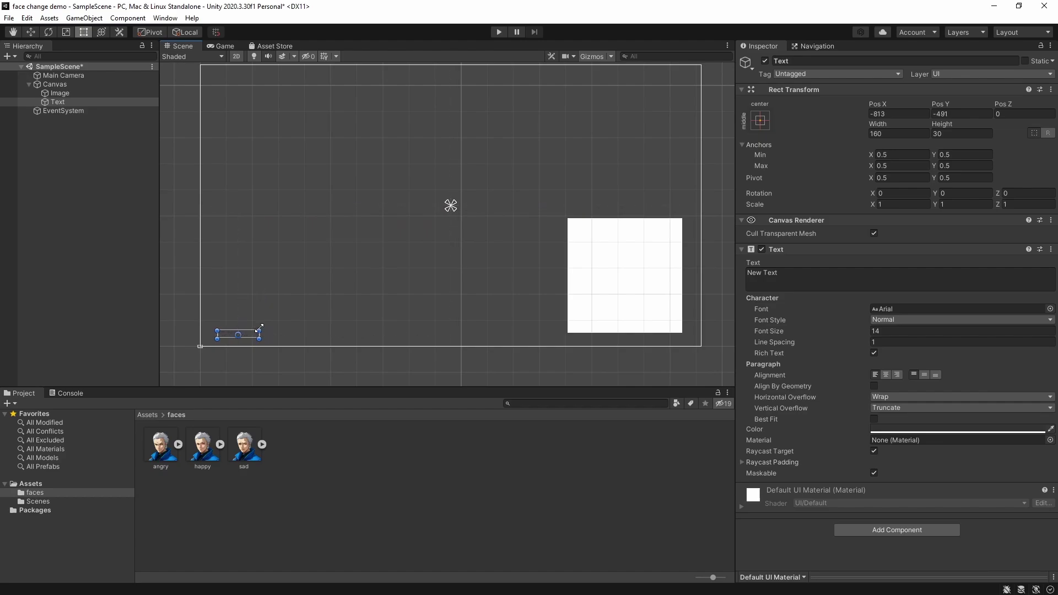
left_click_drag(320, 309, 409, 303)
left_click_drag(403, 254, 473, 291)
left_click(856, 332)
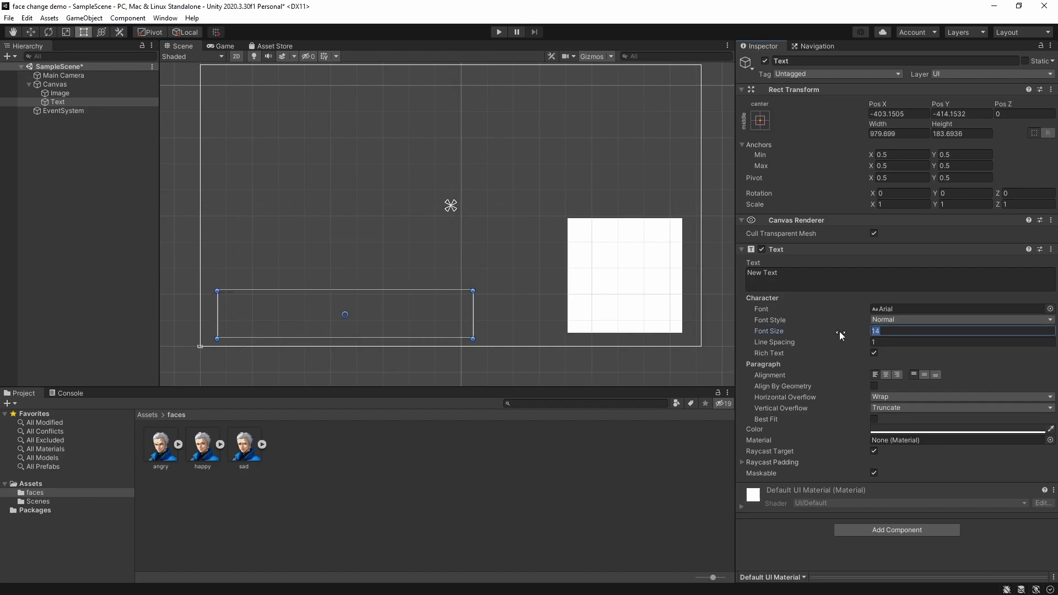
type("100")
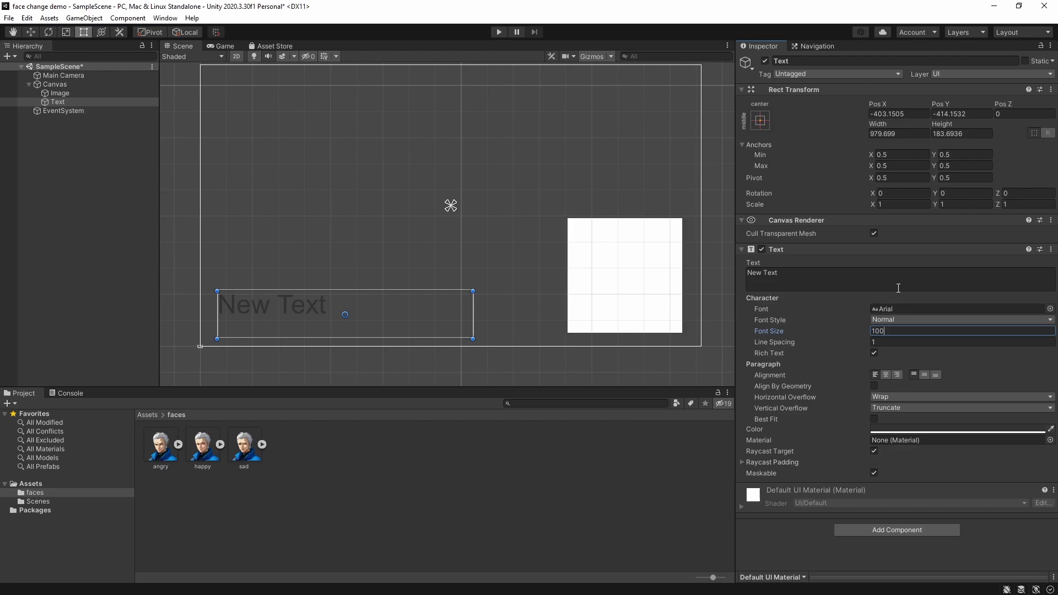
key("shift+Tab")
Preview the layout in Play mode, then make the text colour pure black
left_click(500, 32)
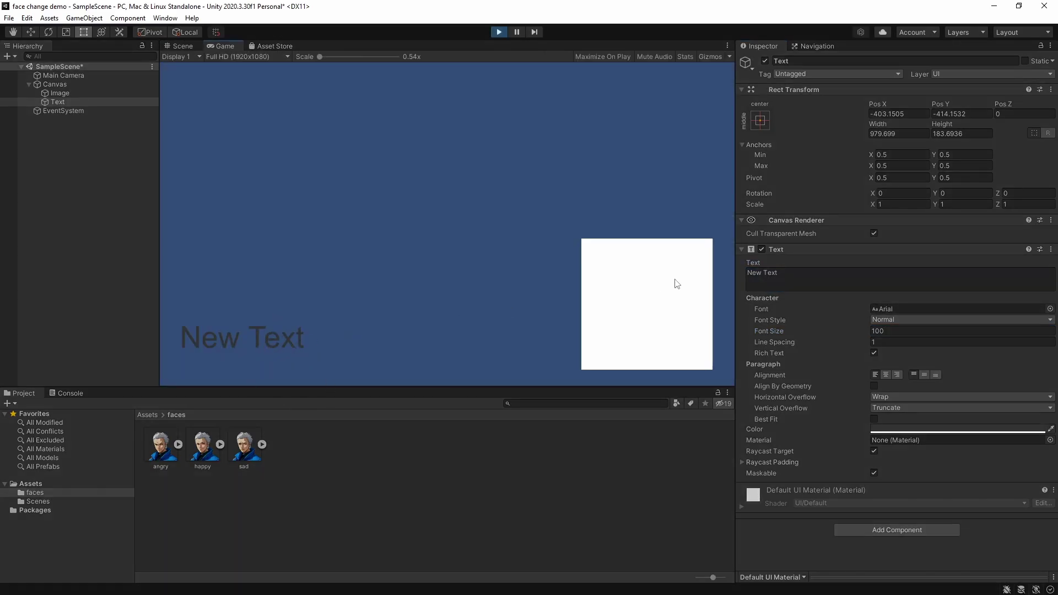
left_click(499, 32)
left_click(951, 429)
left_click_drag(960, 433, 947, 465)
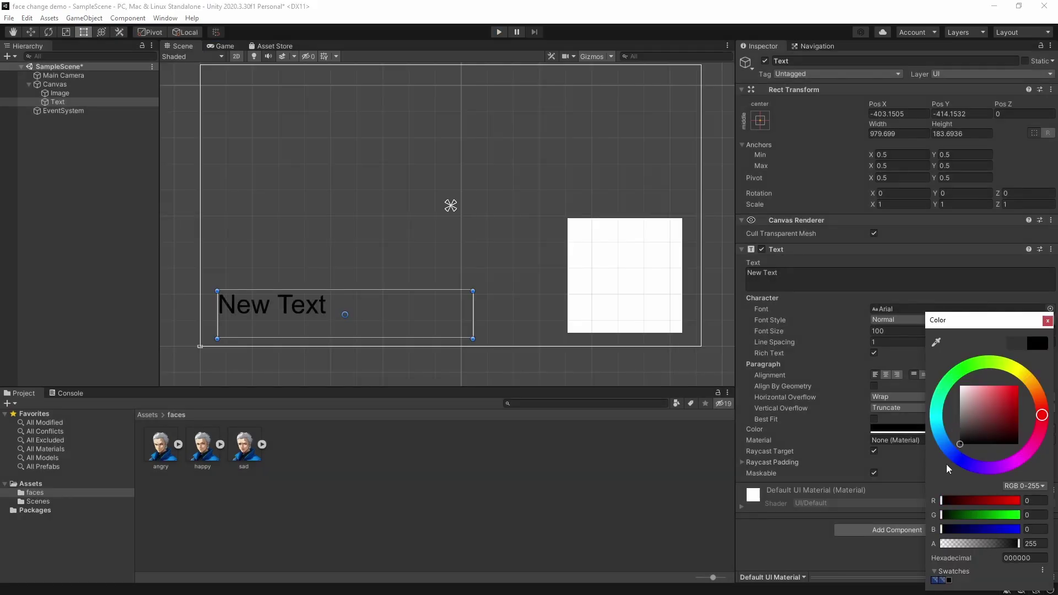
left_click(1048, 322)
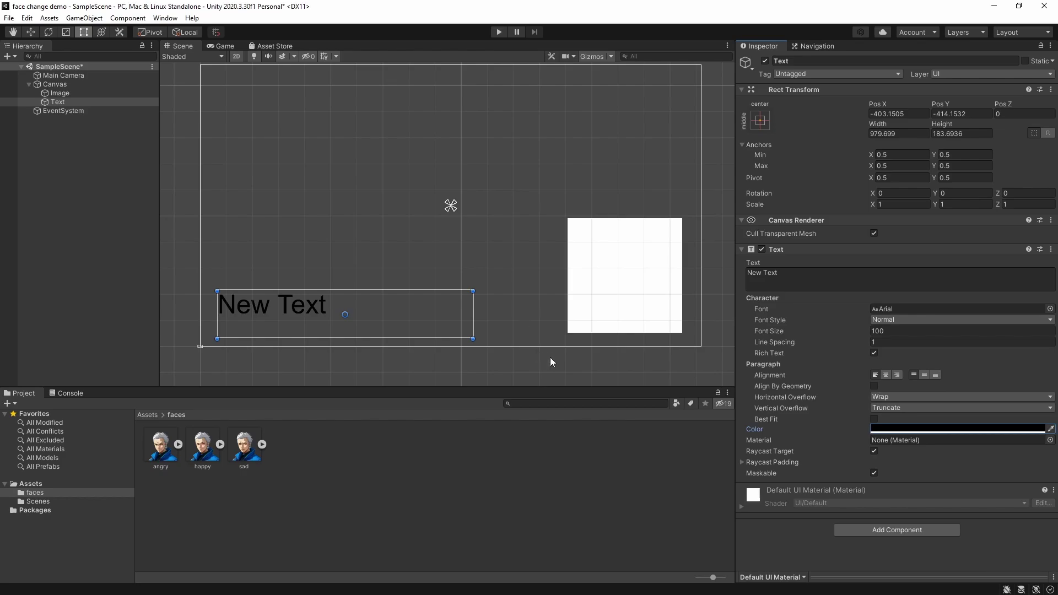
Create a C# script named DialogueManager in root Assets and open it in Visual Studio
left_click(147, 415)
right_click(259, 457)
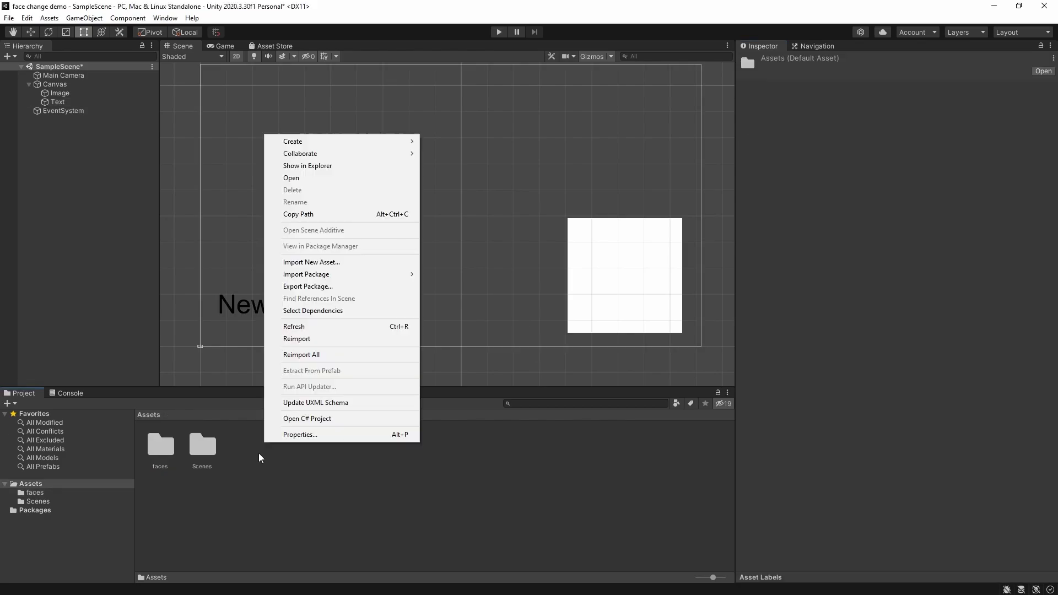
mouse_move(353, 145)
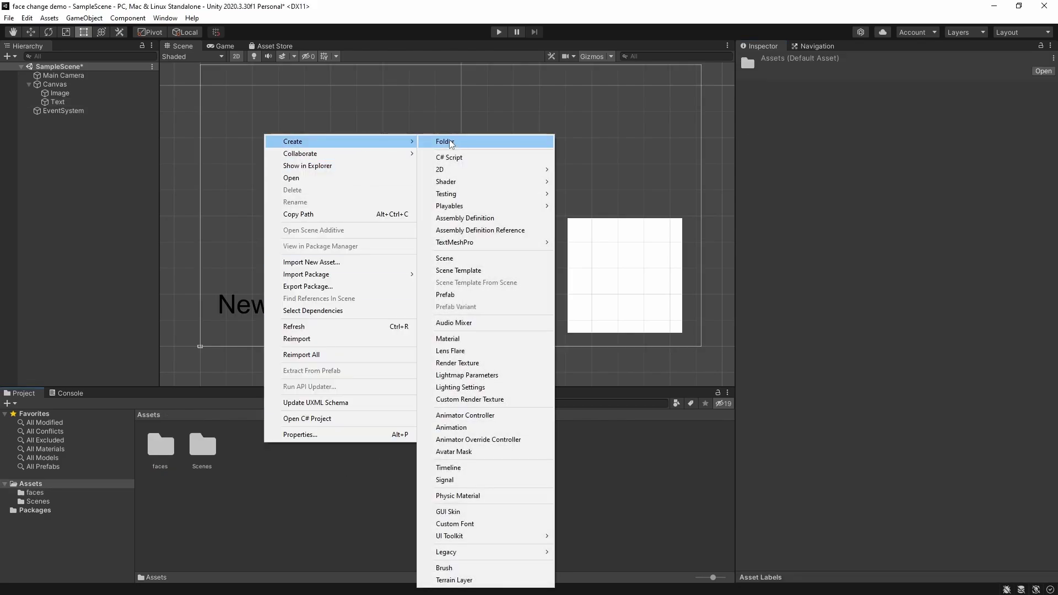
left_click(449, 158)
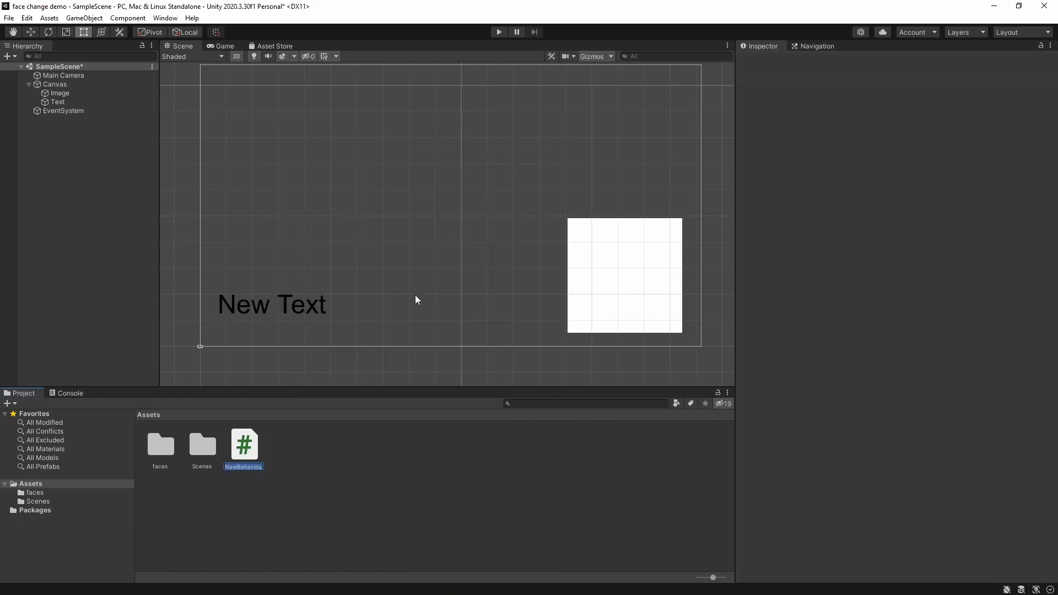
type("DialogueManager")
key("Return")
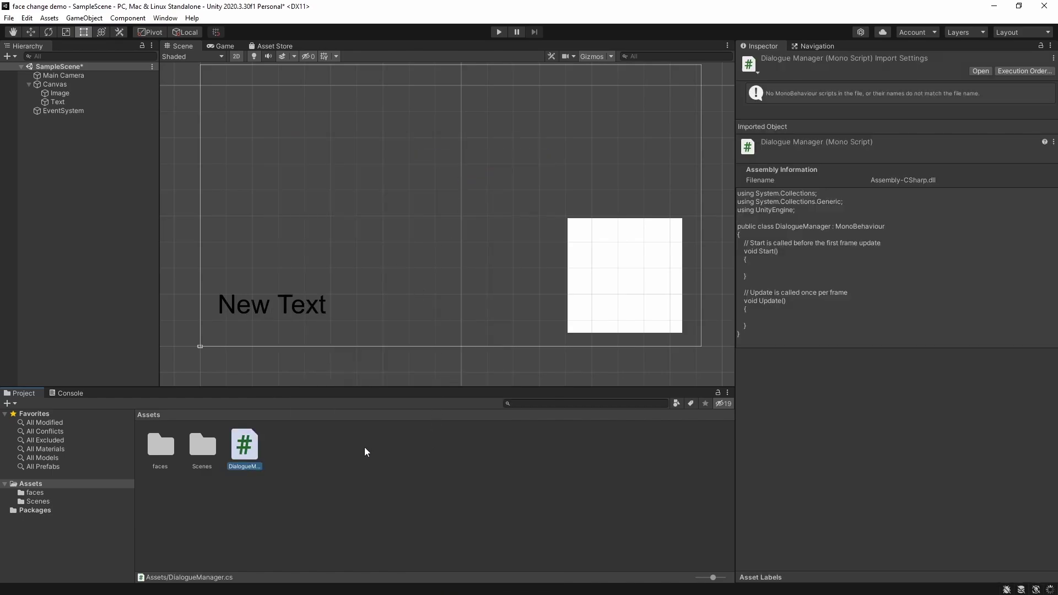
double_click(244, 451)
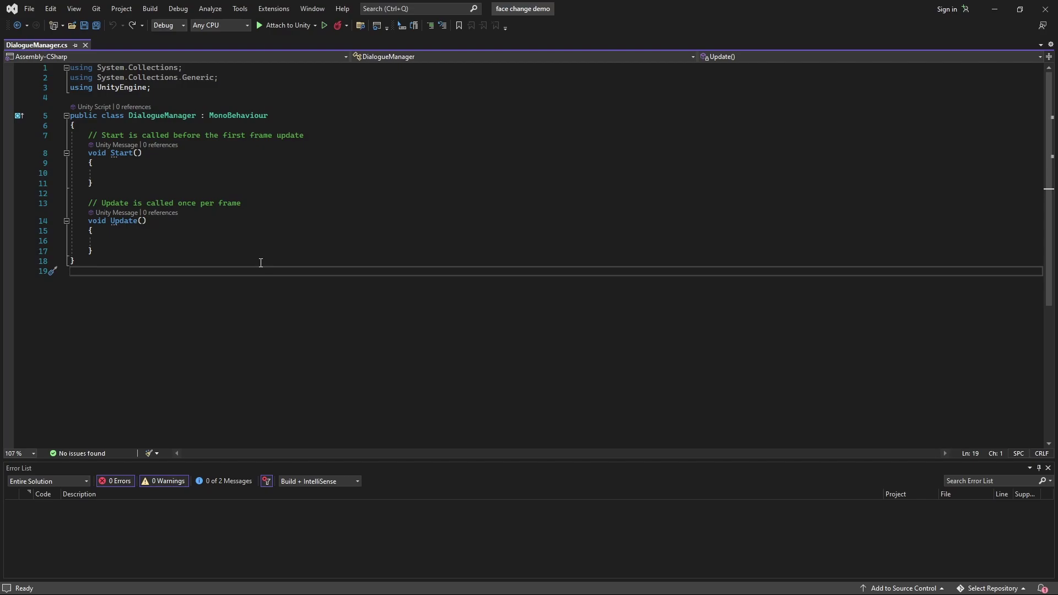
Replace the default template with the pasted dialogue and face-swapping code, save, and close Visual Studio
left_click(312, 333)
key("ctrl+a")
key("ctrl+v")
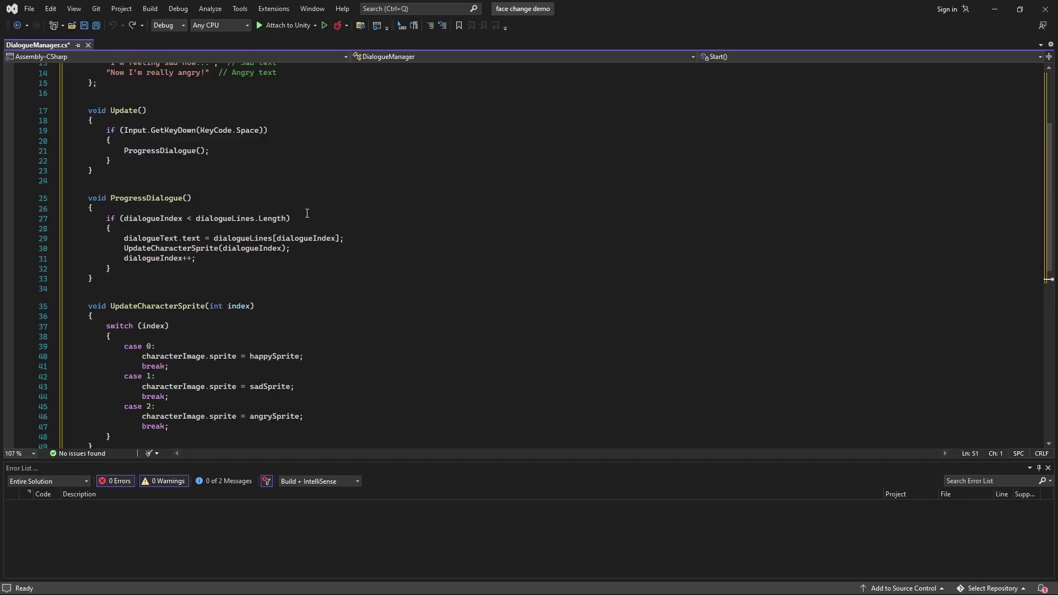
scroll(307, 213, "up", 4)
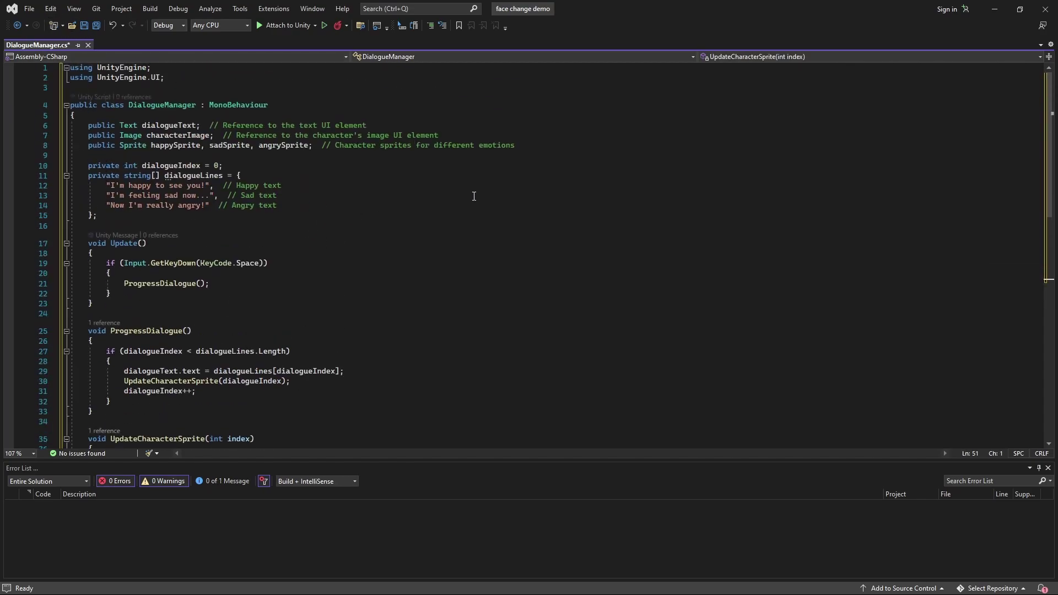
scroll(475, 196, "down", 4)
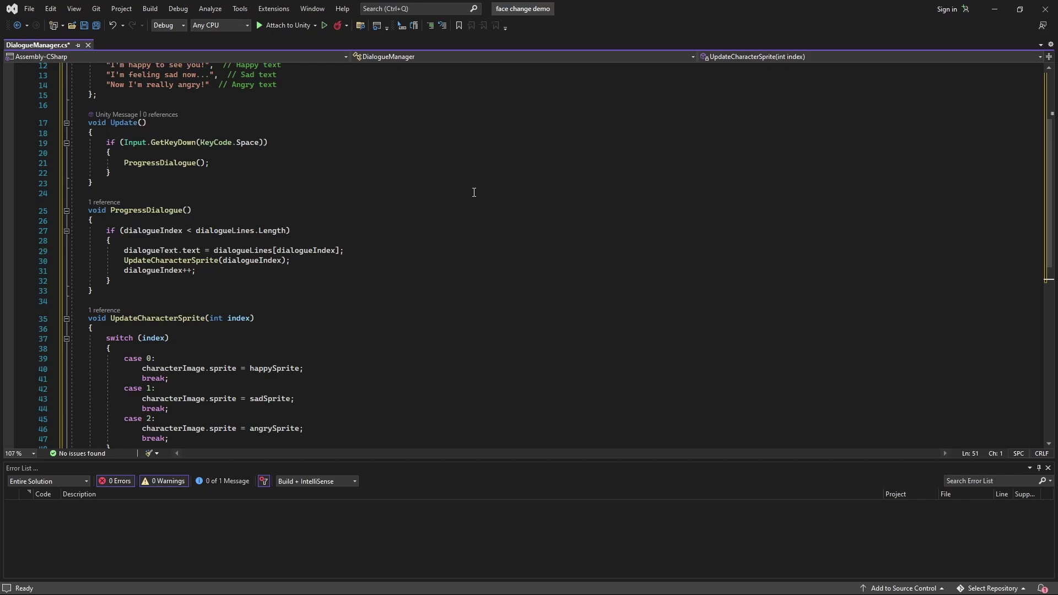
key("ctrl+s")
scroll(485, 194, "down", 6)
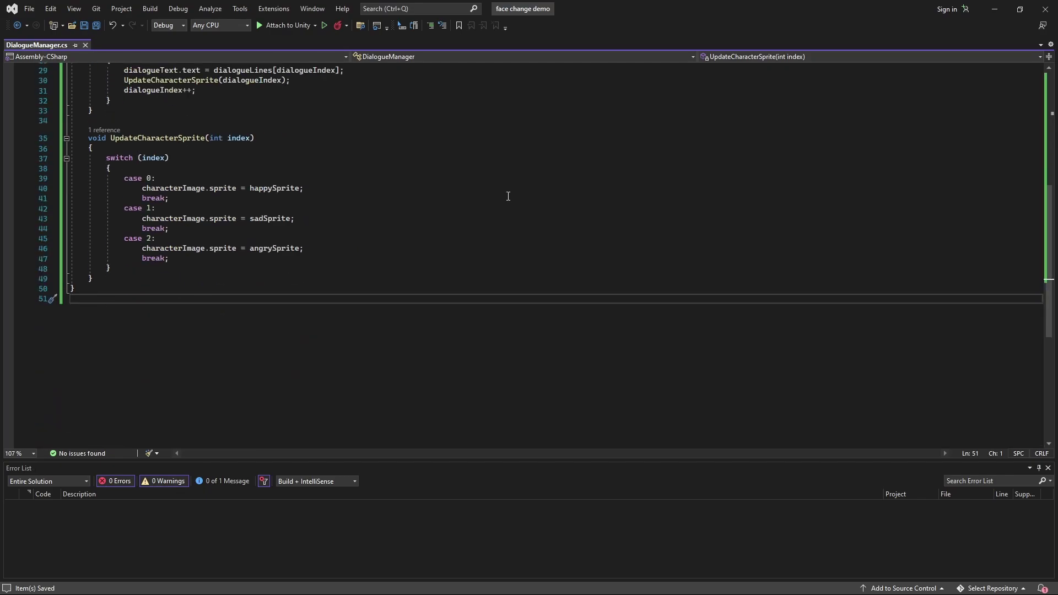
left_click(1043, 8)
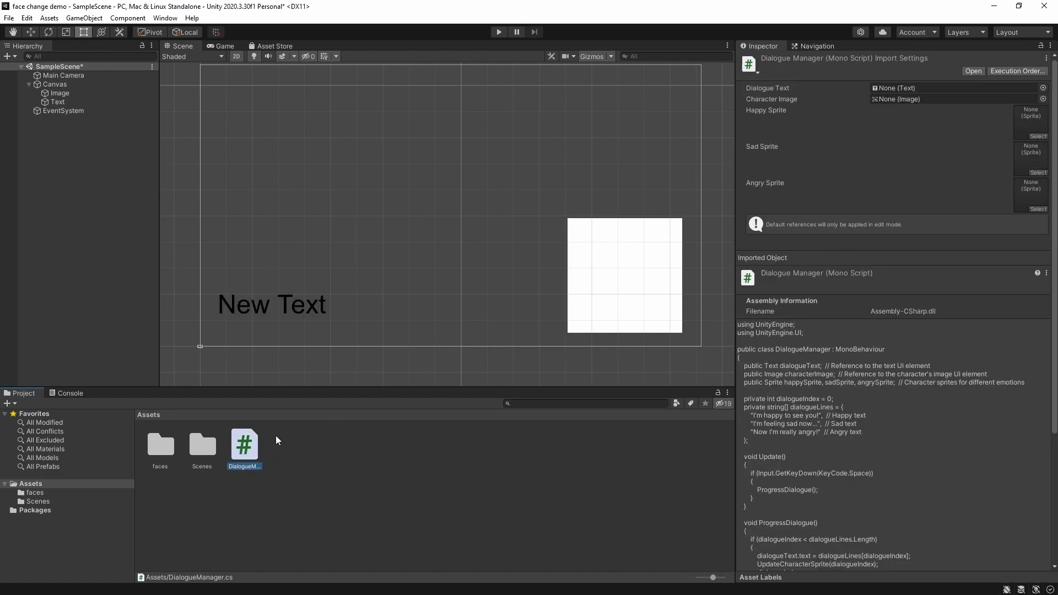
Attach DialogueManager to the Canvas, link the Text object, and open the faces folder
left_click_drag(246, 452, 63, 88)
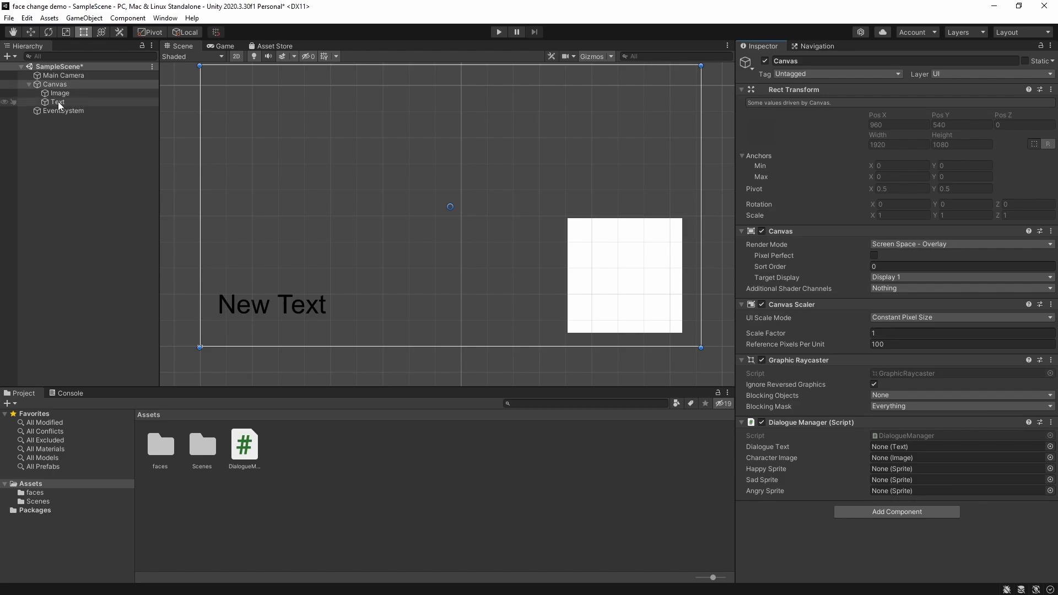
left_click_drag(56, 102, 887, 457)
double_click(170, 447)
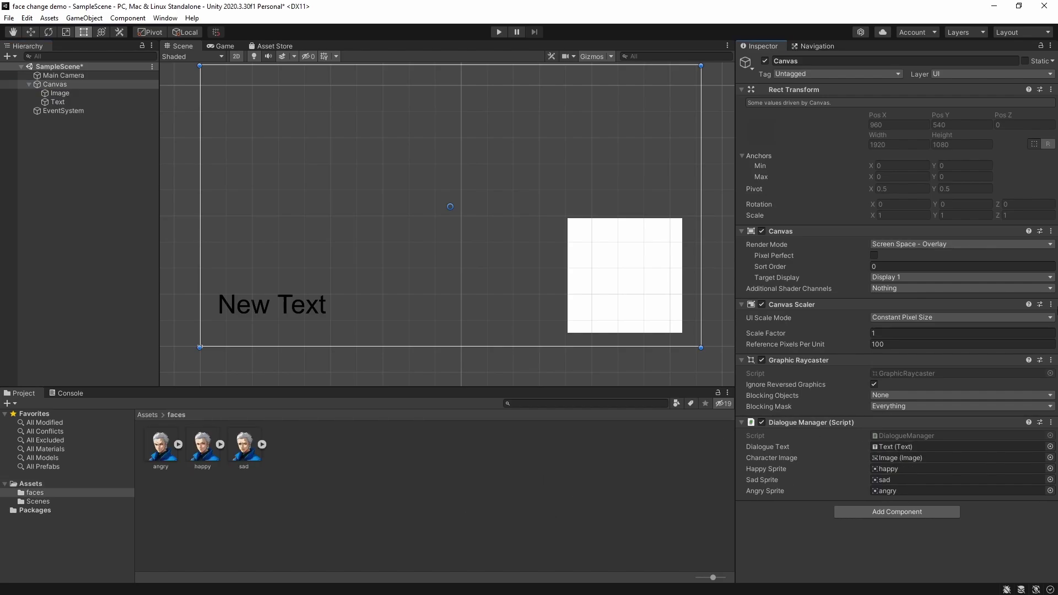
Enter Play mode to test the dialogue scene
left_click(498, 33)
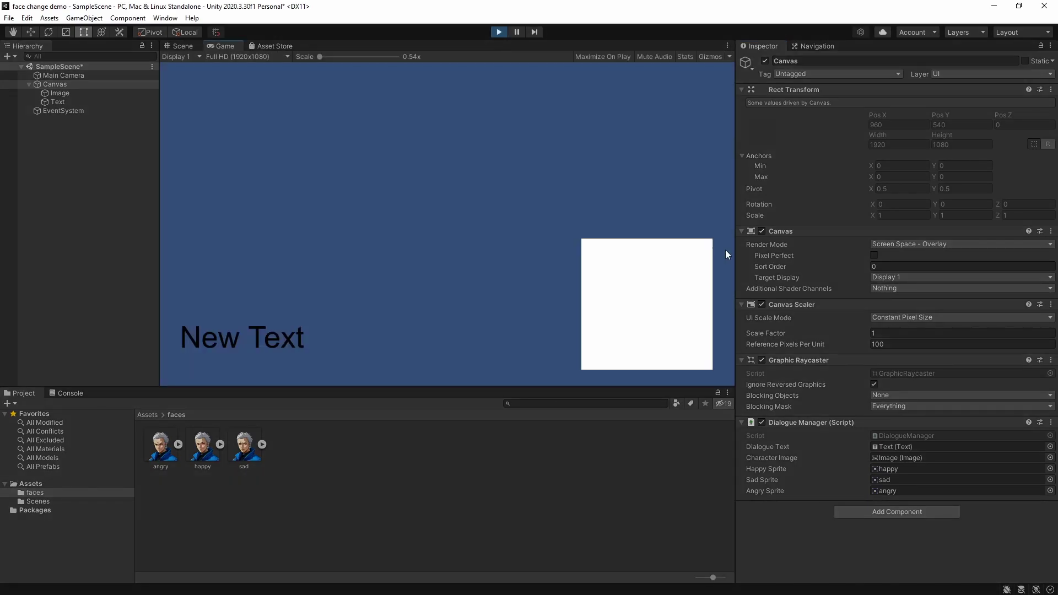